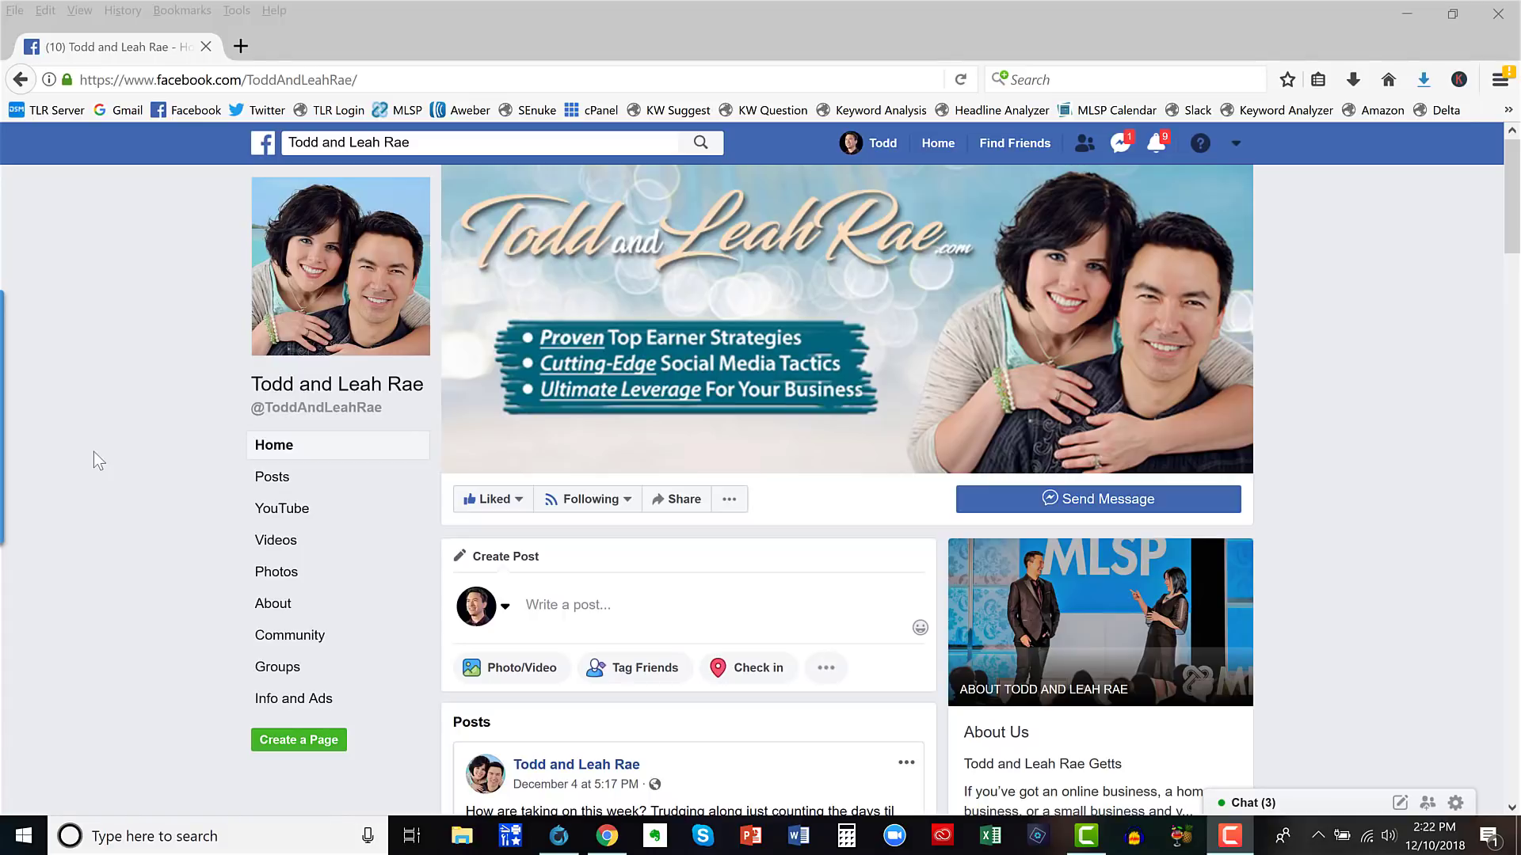
Step: Start a Messenger conversation with the page and send Get Started to trigger the bot
{"action": "left_click", "coordinate": [1088, 507]}
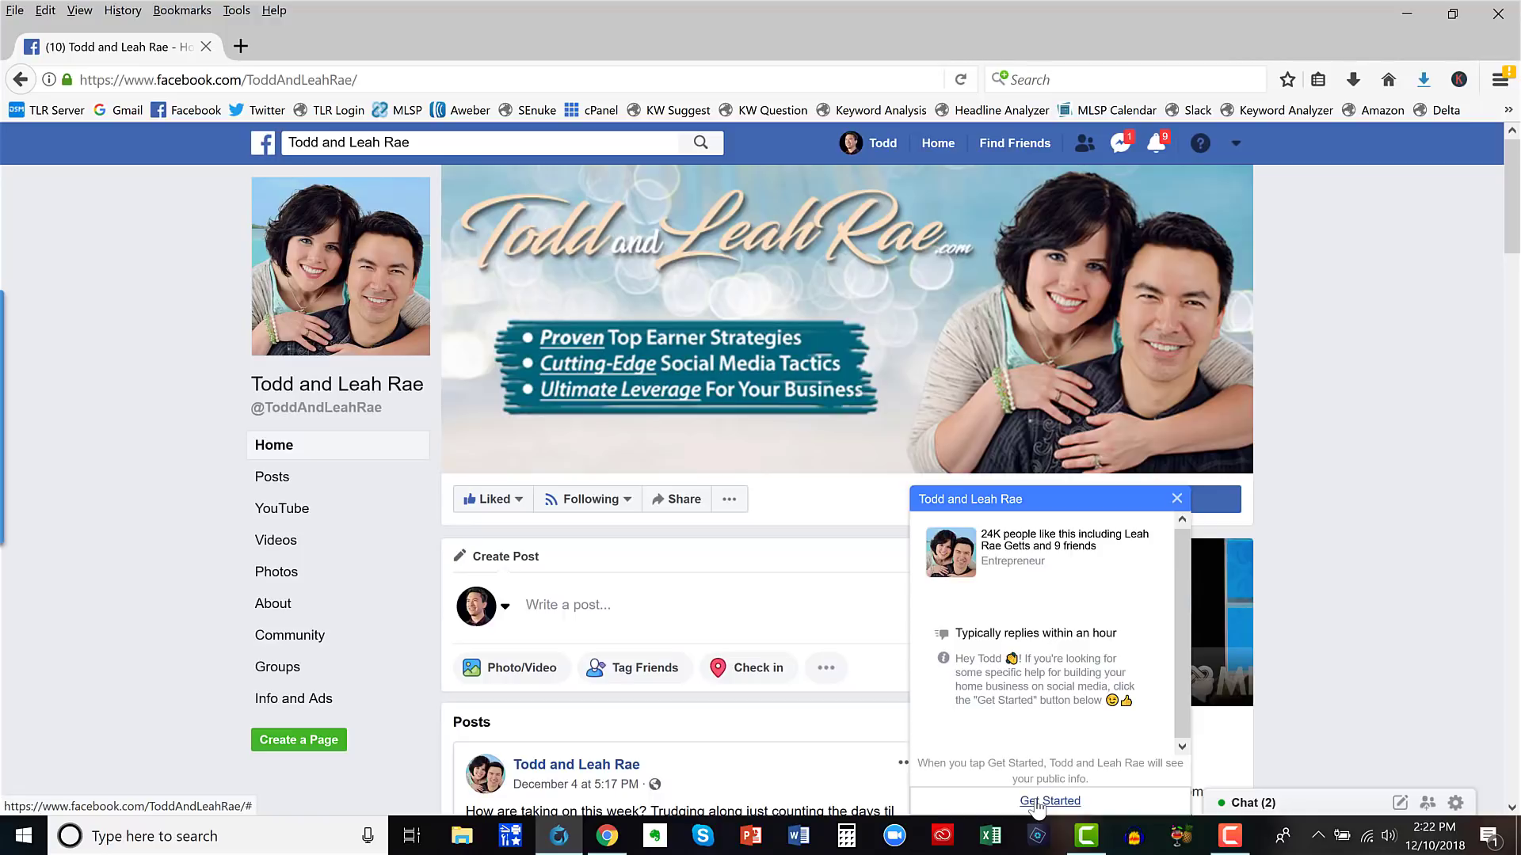
{"action": "left_click", "coordinate": [1038, 802]}
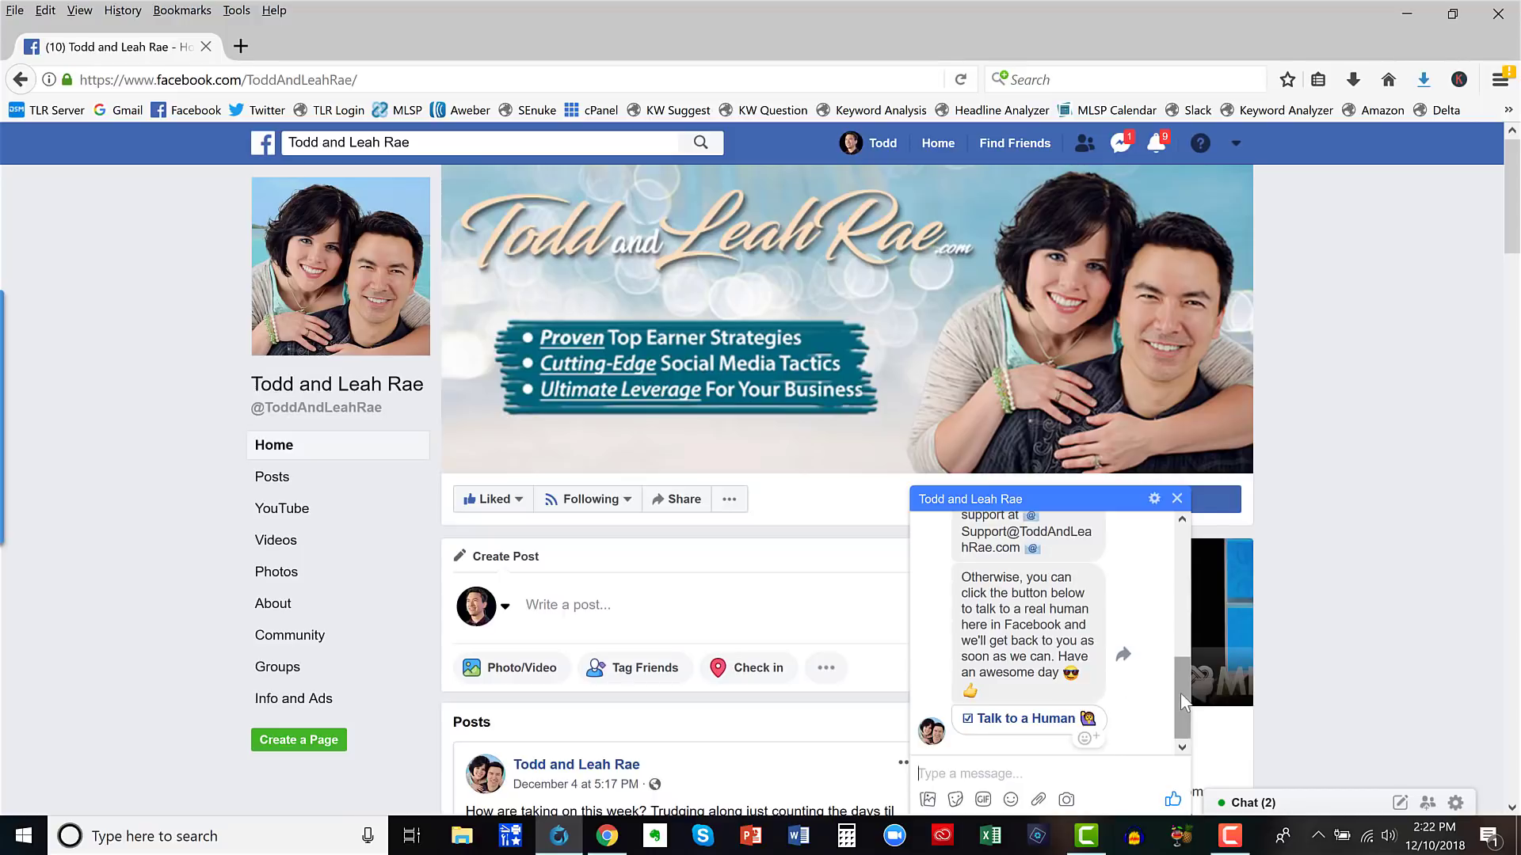
{"action": "left_click_drag", "start_coordinate": [1181, 692], "coordinate": [1188, 619]}
{"action": "scroll", "coordinate": [1180, 602], "scroll_direction": "down", "scroll_amount": 1}
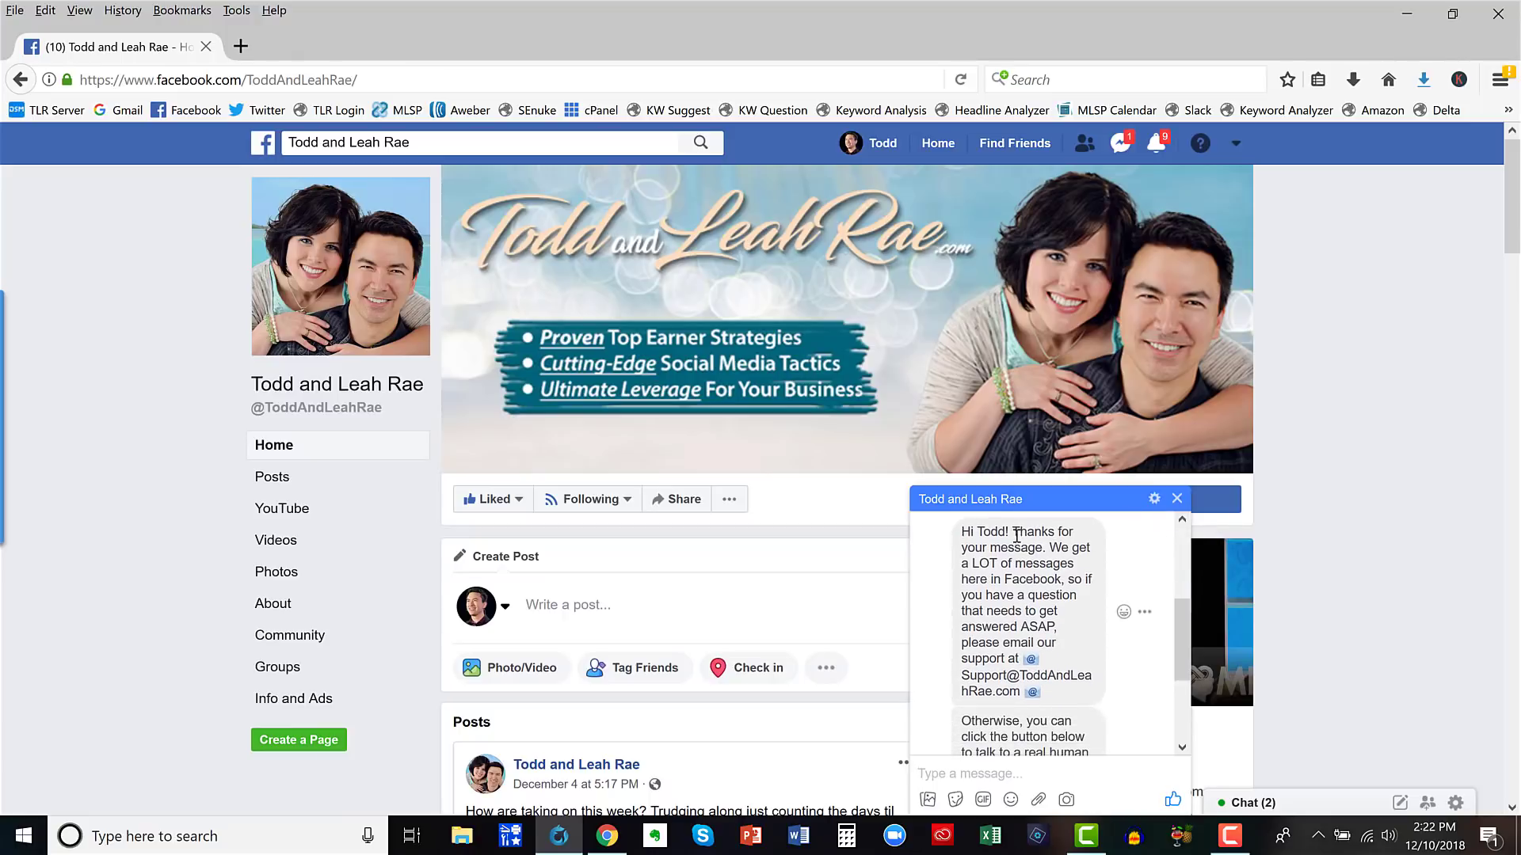
Step: Highlight the bot's thank-you message and the support e-mail address in its reply
{"action": "left_click_drag", "start_coordinate": [1016, 536], "coordinate": [1046, 551]}
{"action": "left_click", "coordinate": [1045, 551]}
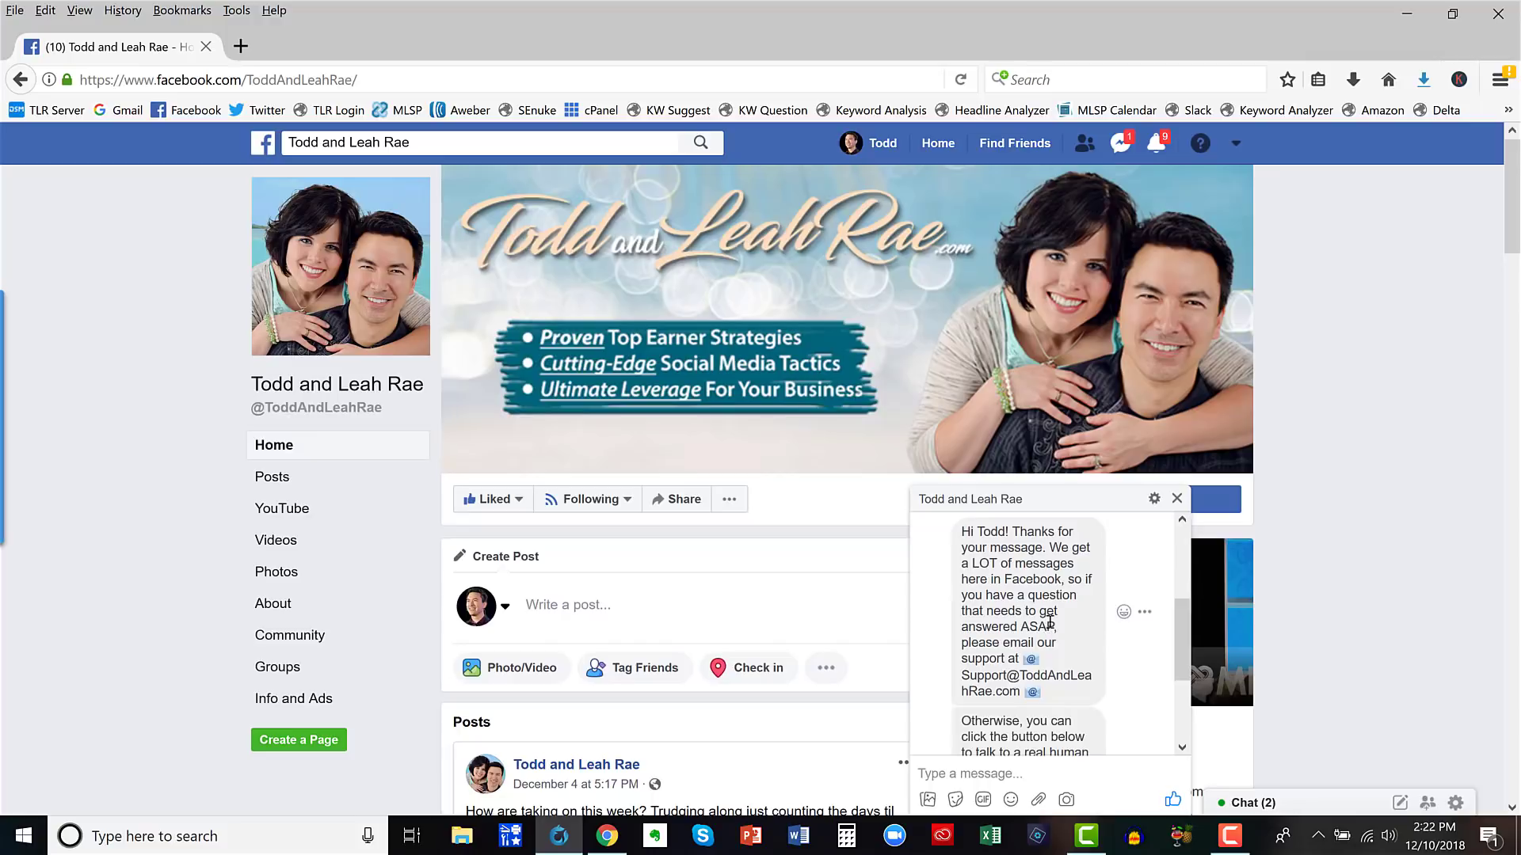
{"action": "left_click_drag", "start_coordinate": [961, 676], "coordinate": [1020, 692]}
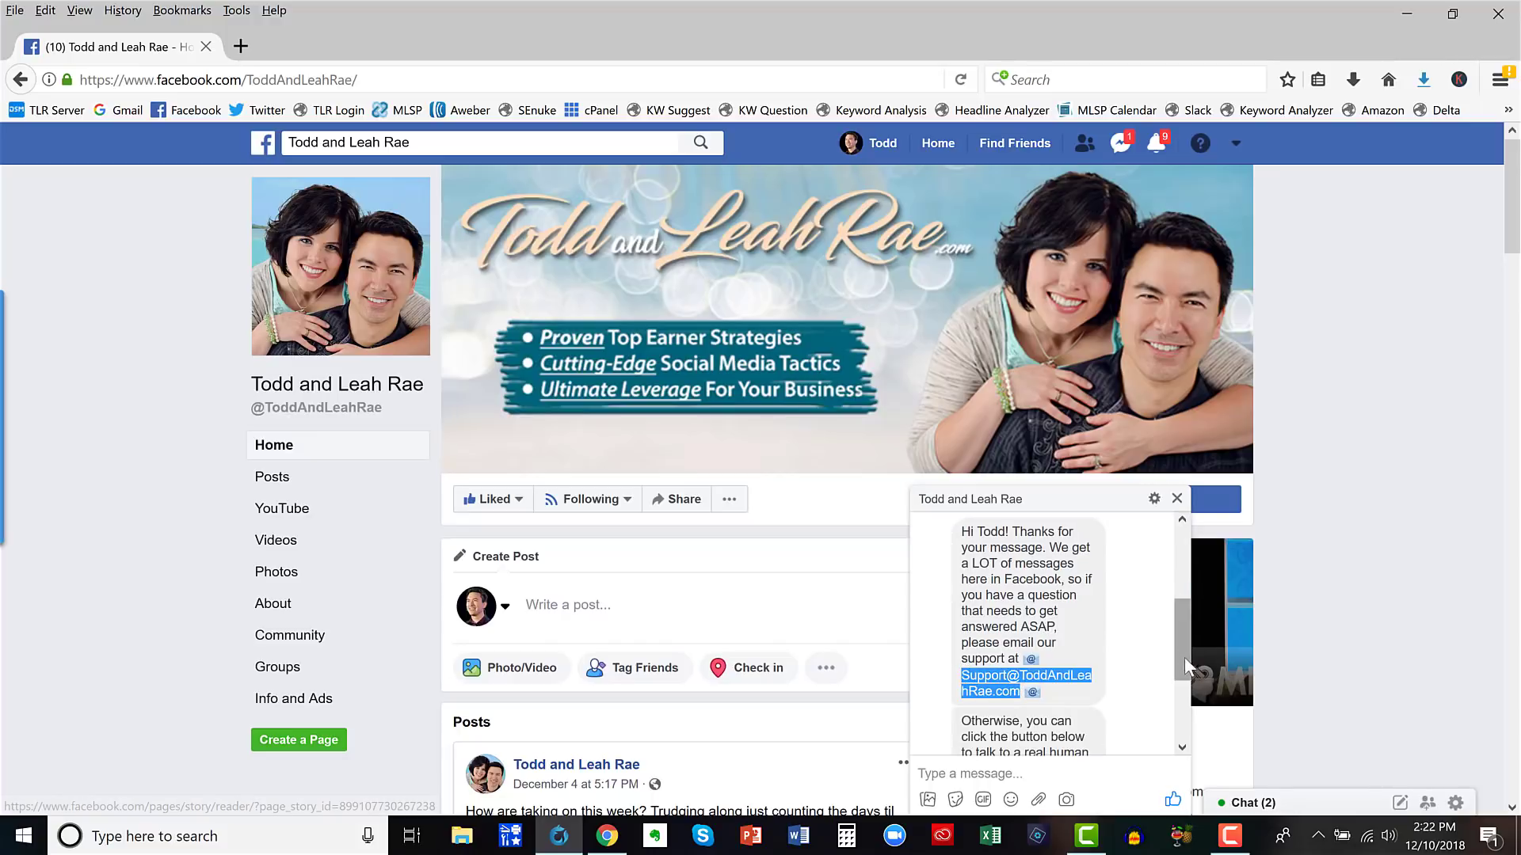
{"action": "scroll", "coordinate": [1185, 671], "scroll_direction": "down", "scroll_amount": 3}
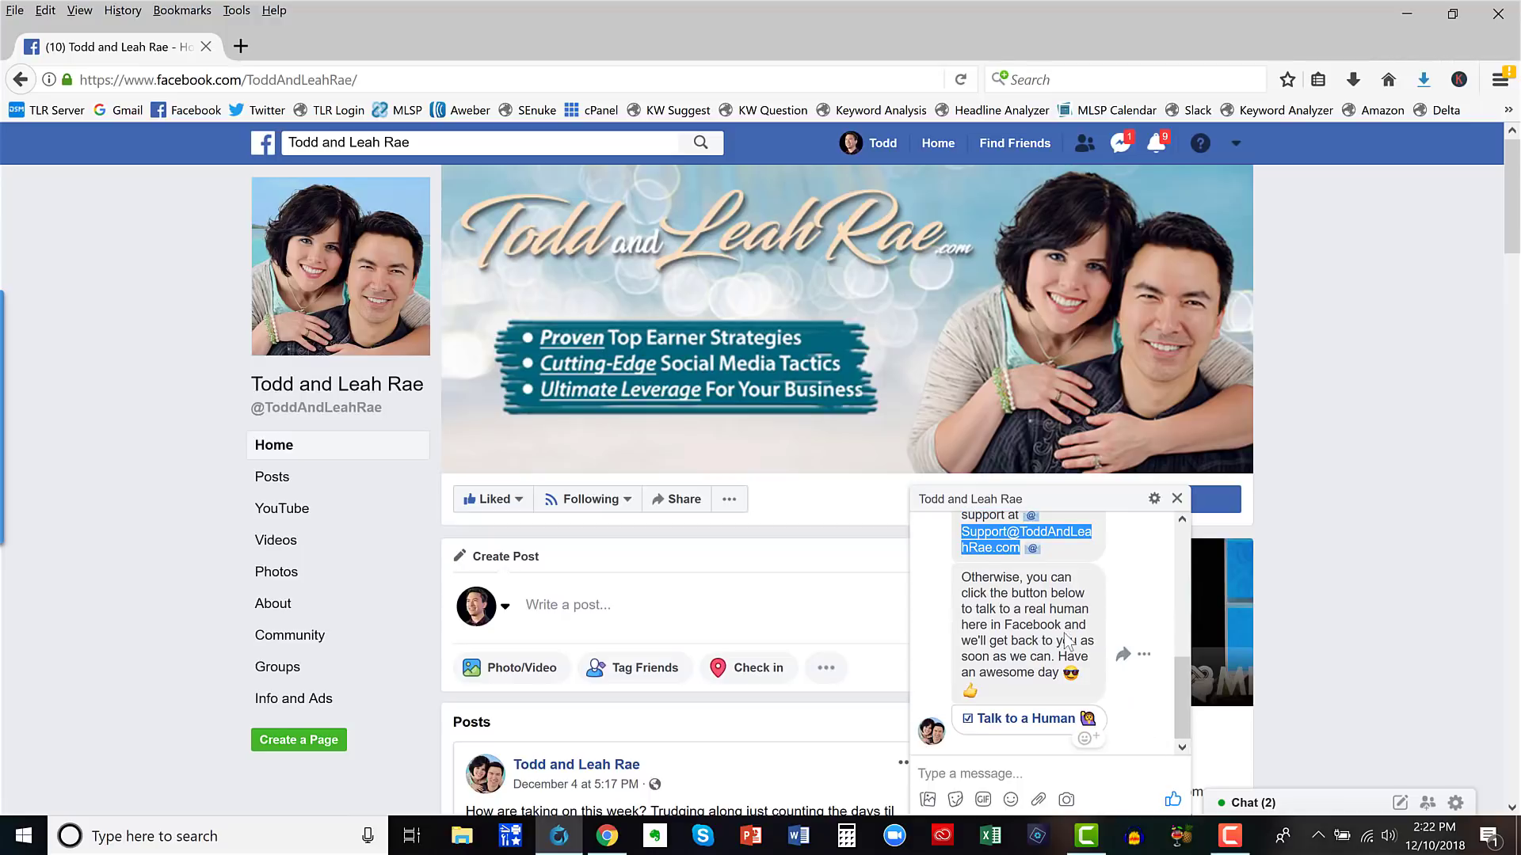
Step: Choose the Talk to a Human quick reply and scroll back up through the chat
{"action": "left_click", "coordinate": [1019, 721]}
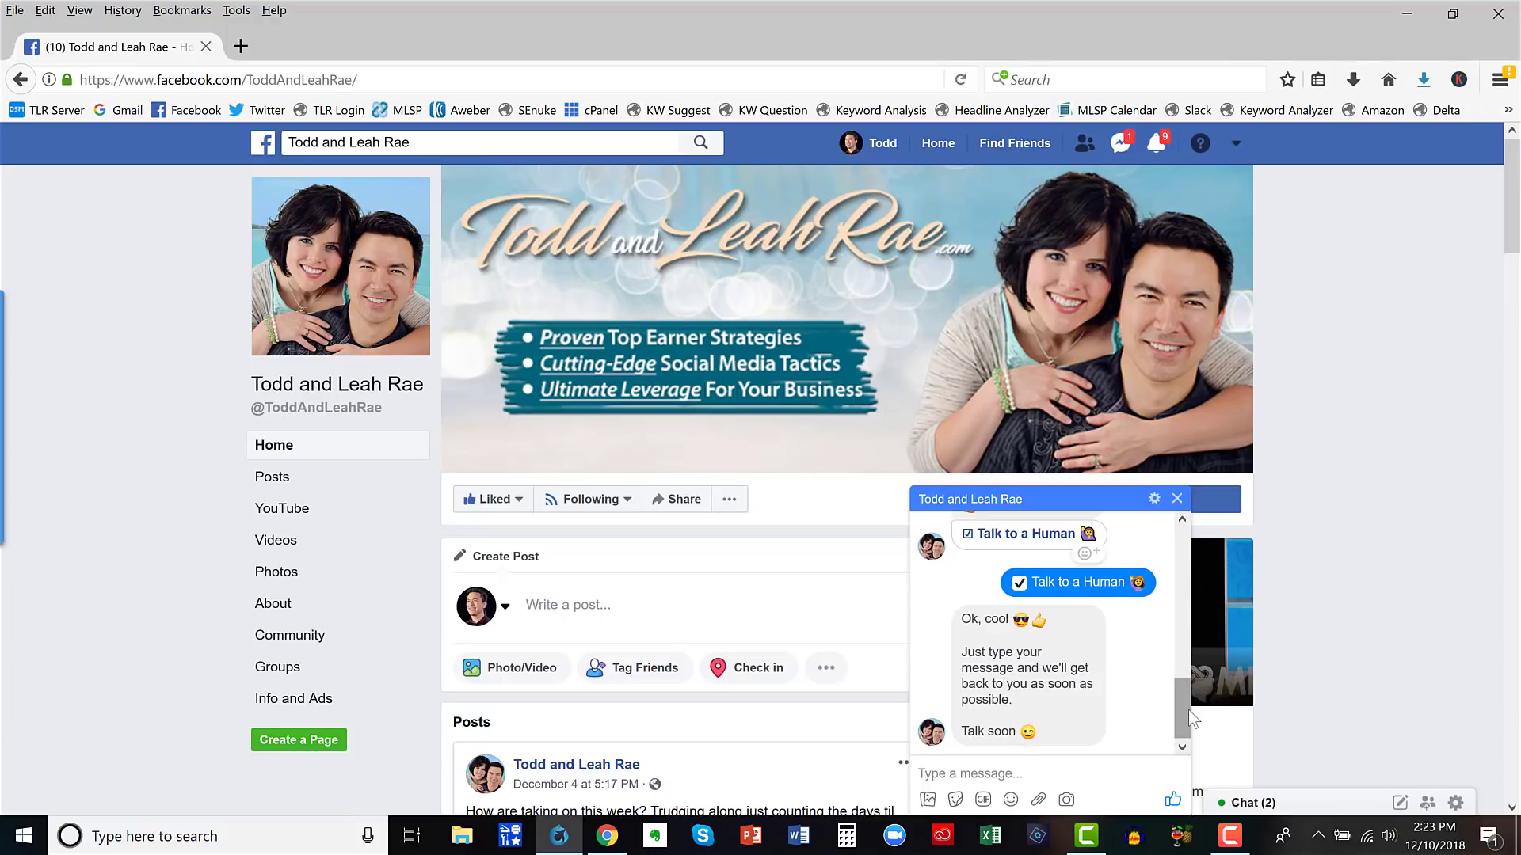
{"action": "mouse_move", "coordinate": [1185, 719]}
{"action": "left_mouse_down"}
{"action": "mouse_move", "coordinate": [1198, 553]}
{"action": "mouse_move", "coordinate": [1176, 698]}
{"action": "mouse_move", "coordinate": [1192, 738]}
{"action": "left_mouse_up"}
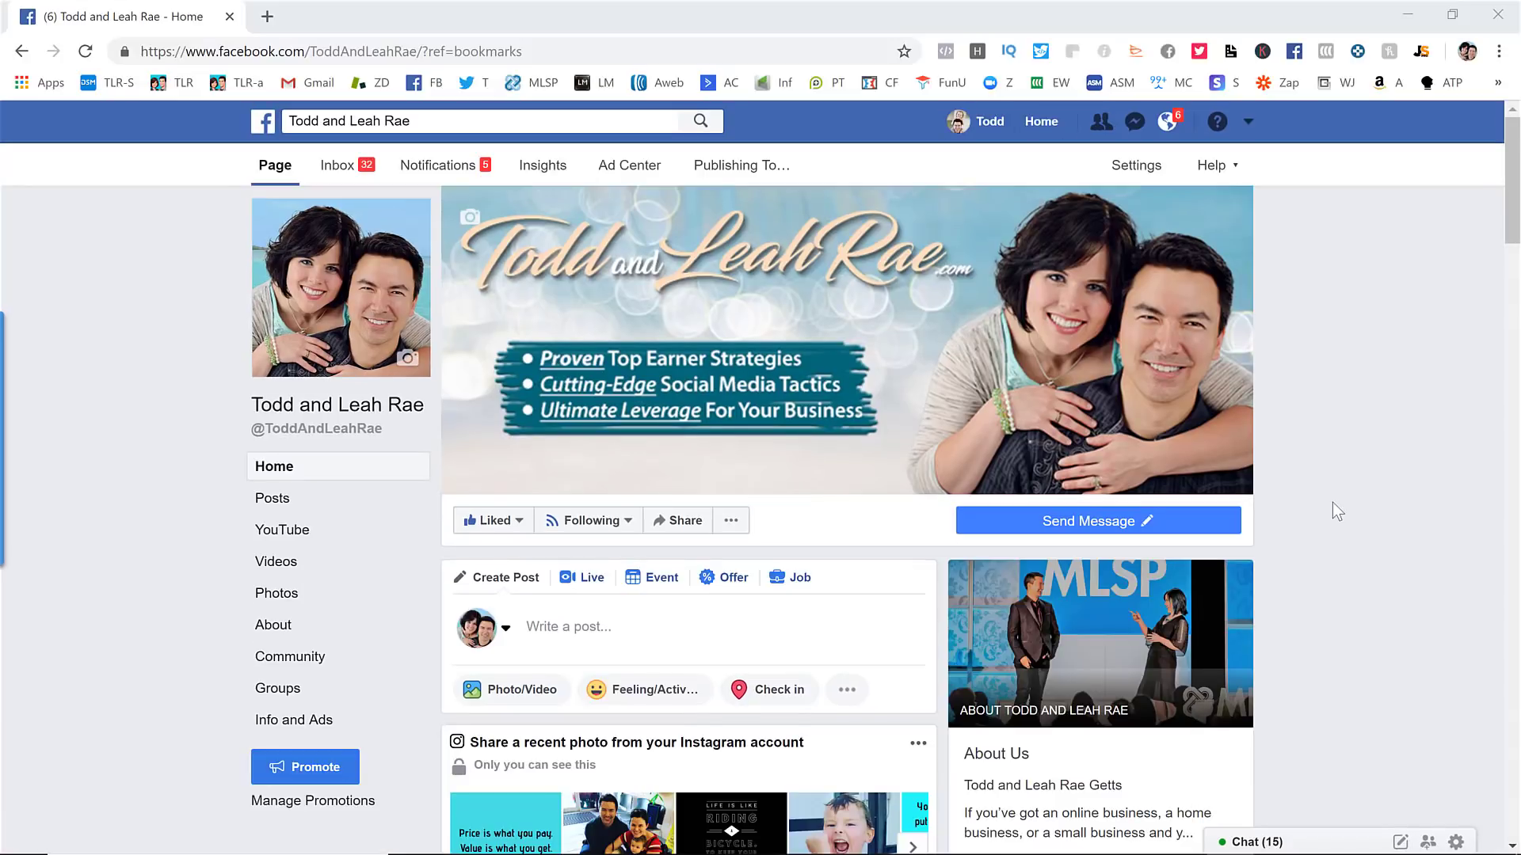
Step: Scroll down to the How To Make Sales On Instagram video post and highlight its caption
{"action": "scroll", "coordinate": [1332, 513], "scroll_direction": "down", "scroll_amount": 15}
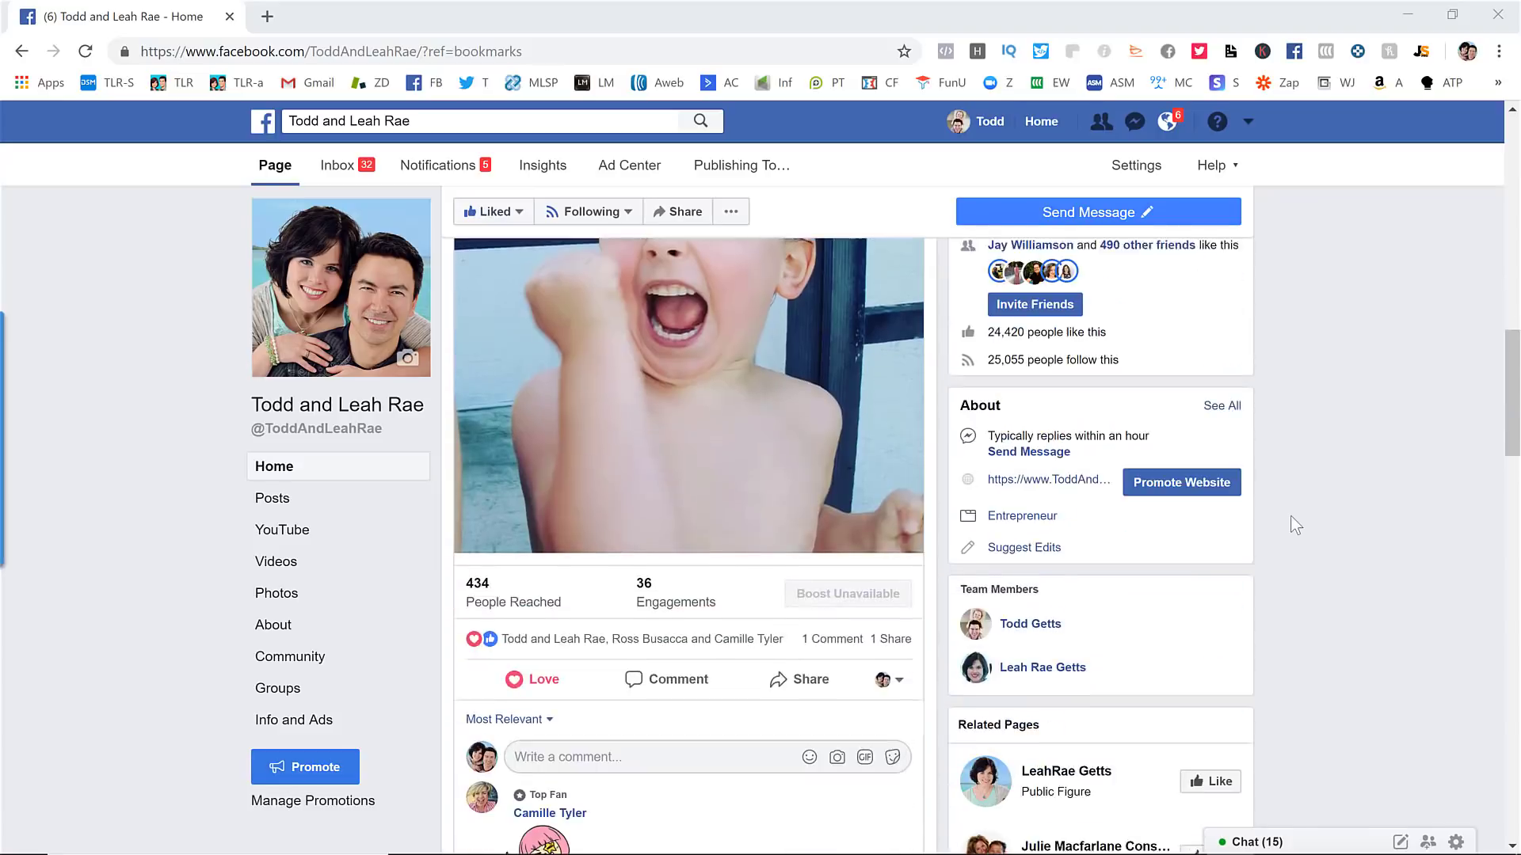
{"action": "scroll", "coordinate": [1296, 525], "scroll_direction": "down", "scroll_amount": 15}
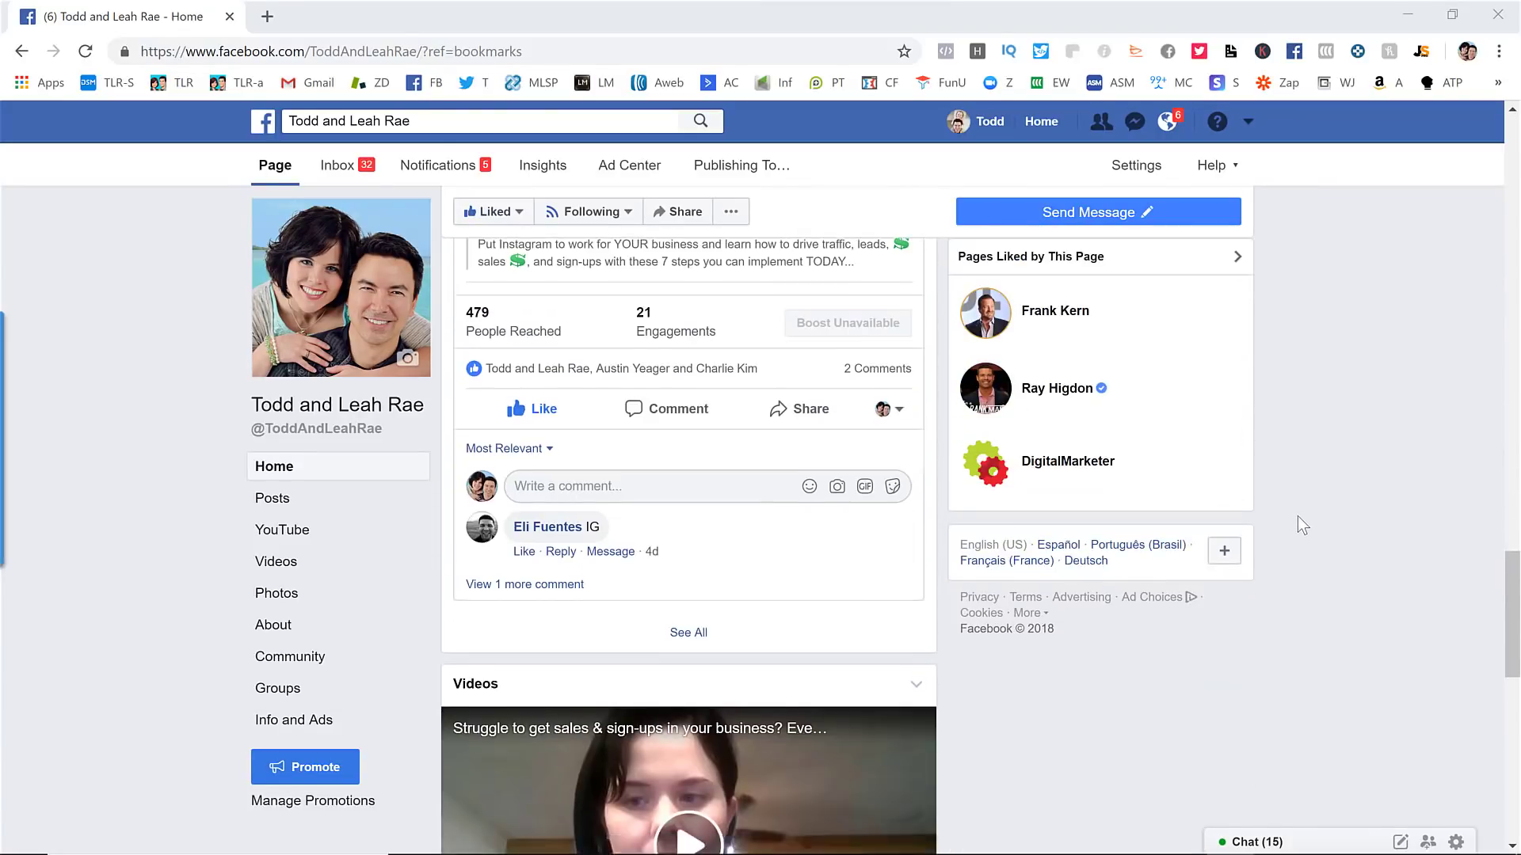
{"action": "scroll", "coordinate": [1298, 516], "scroll_direction": "down", "scroll_amount": 10}
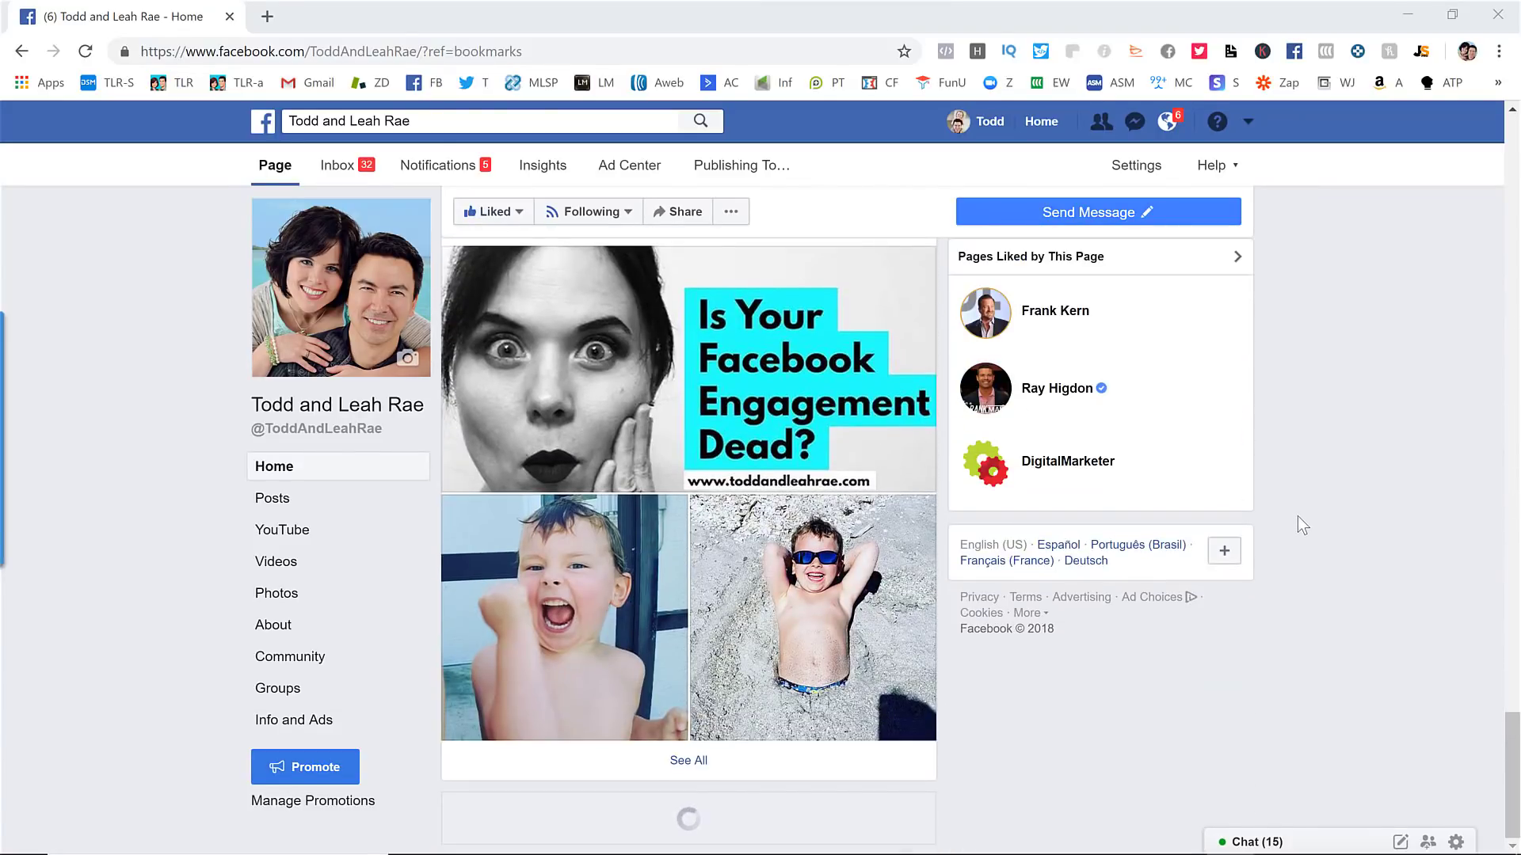
{"action": "scroll", "coordinate": [1310, 511], "scroll_direction": "down", "scroll_amount": 5}
{"action": "scroll", "coordinate": [1310, 512], "scroll_direction": "down", "scroll_amount": 3}
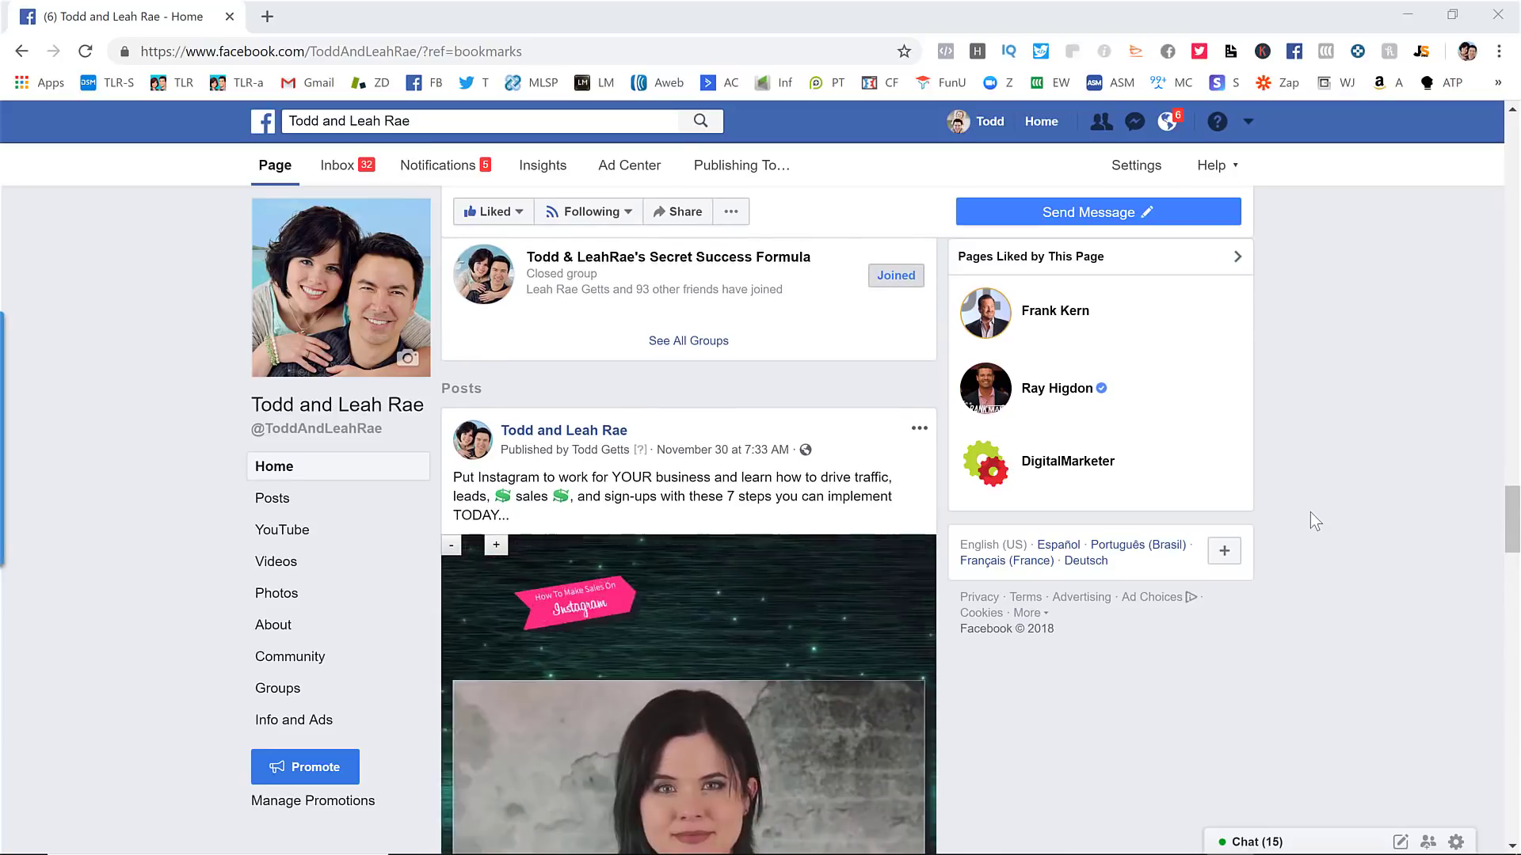
{"action": "scroll", "coordinate": [1310, 513], "scroll_direction": "down", "scroll_amount": 5}
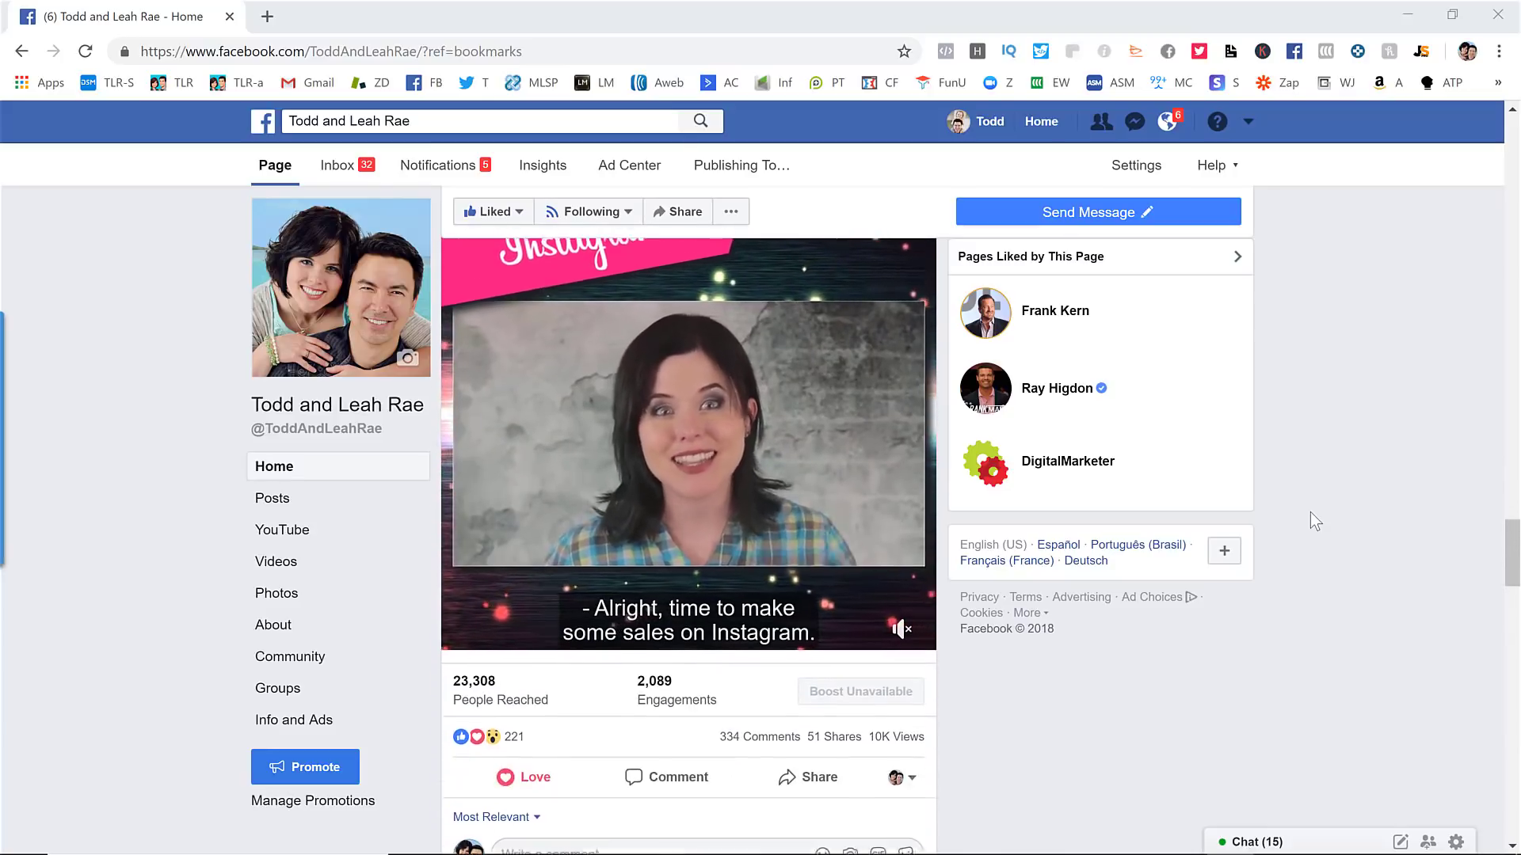
{"action": "scroll", "coordinate": [1347, 631], "scroll_direction": "down", "scroll_amount": 1}
{"action": "scroll", "coordinate": [1353, 633], "scroll_direction": "up", "scroll_amount": 1}
{"action": "scroll", "coordinate": [1351, 631], "scroll_direction": "up", "scroll_amount": 2}
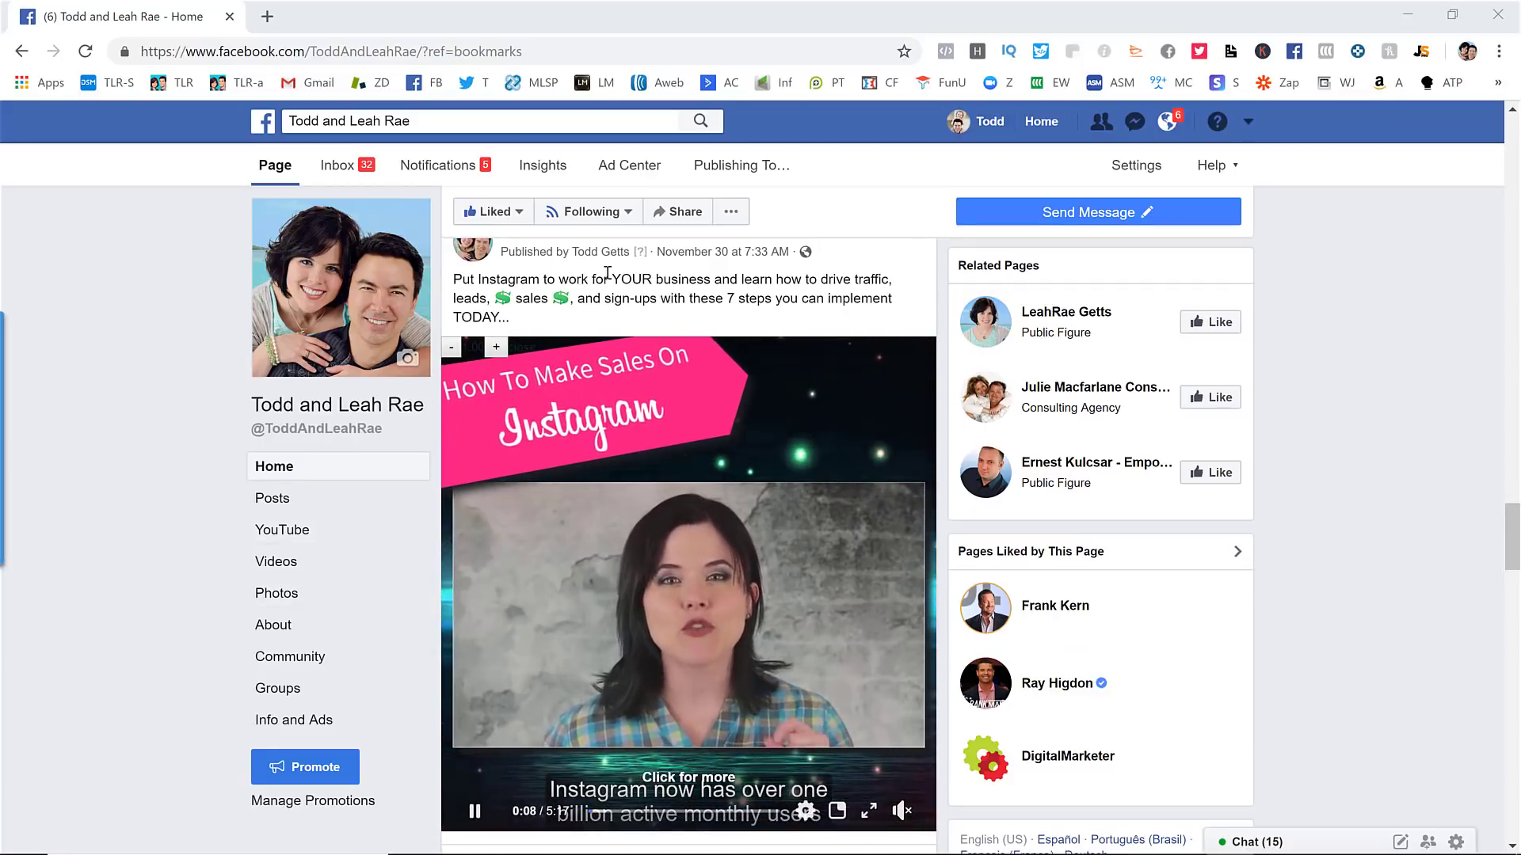
{"action": "left_click_drag", "start_coordinate": [453, 279], "coordinate": [522, 312]}
{"action": "left_click", "coordinate": [522, 312]}
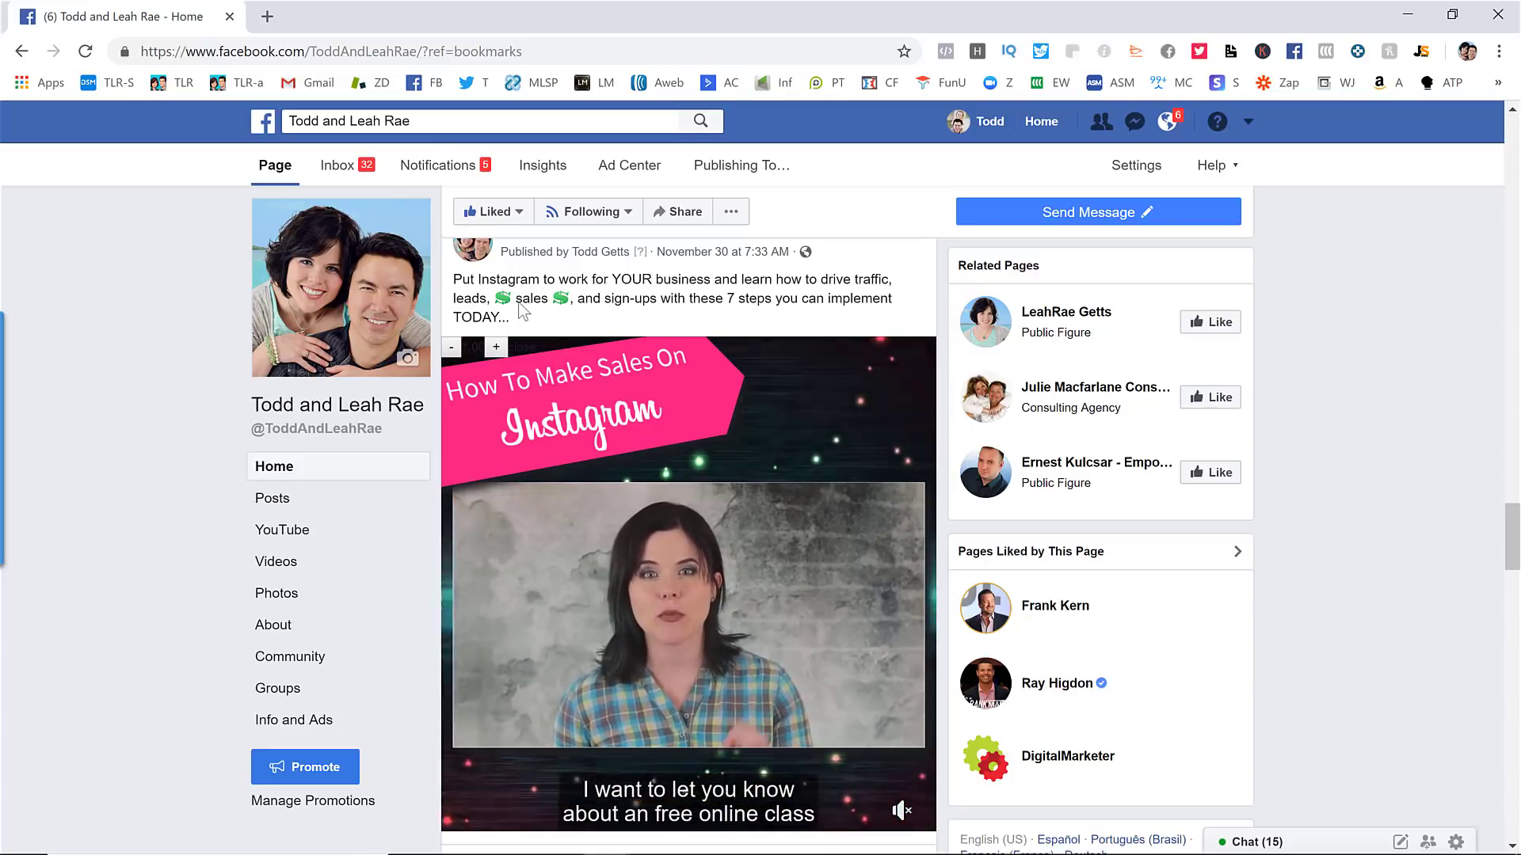
Step: Load more comments and read through the 'Instagram' and 'IG' keyword replies
{"action": "scroll", "coordinate": [1371, 537], "scroll_direction": "down", "scroll_amount": 1}
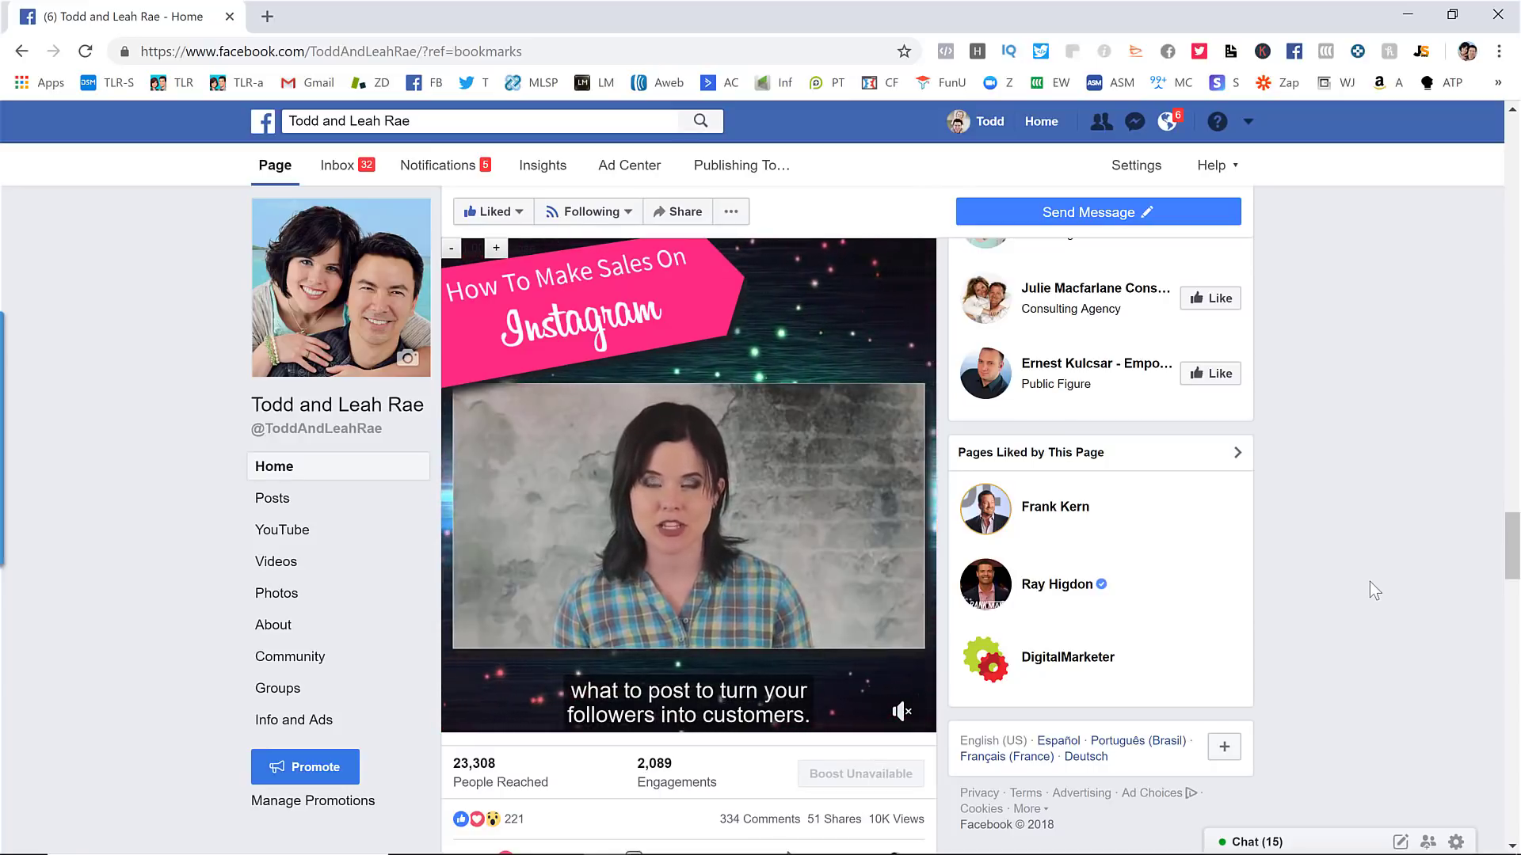
{"action": "mouse_move", "coordinate": [736, 634]}
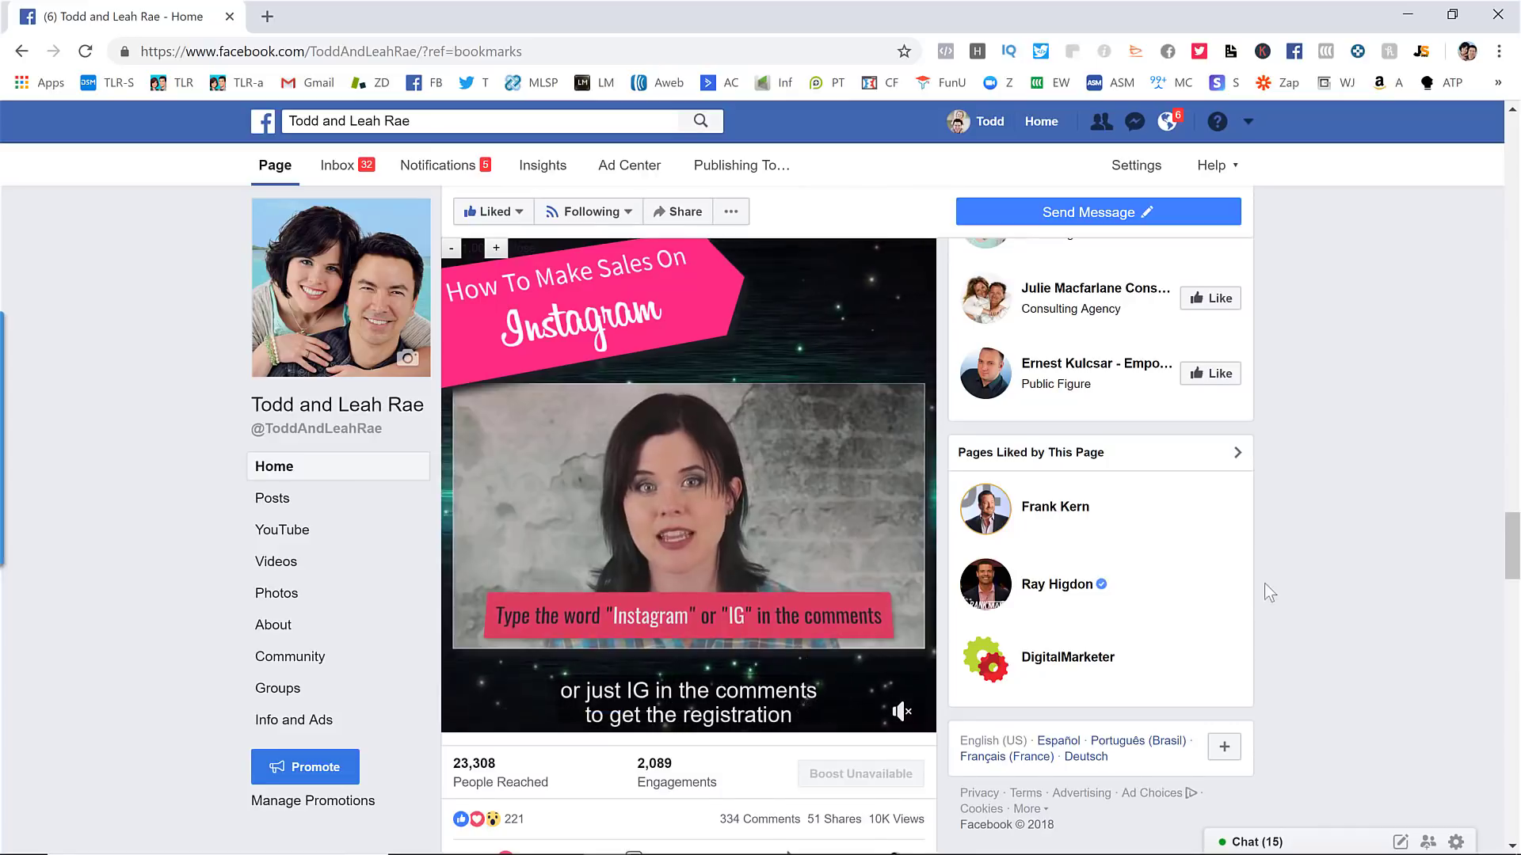
{"action": "scroll", "coordinate": [1266, 583], "scroll_direction": "down", "scroll_amount": 5}
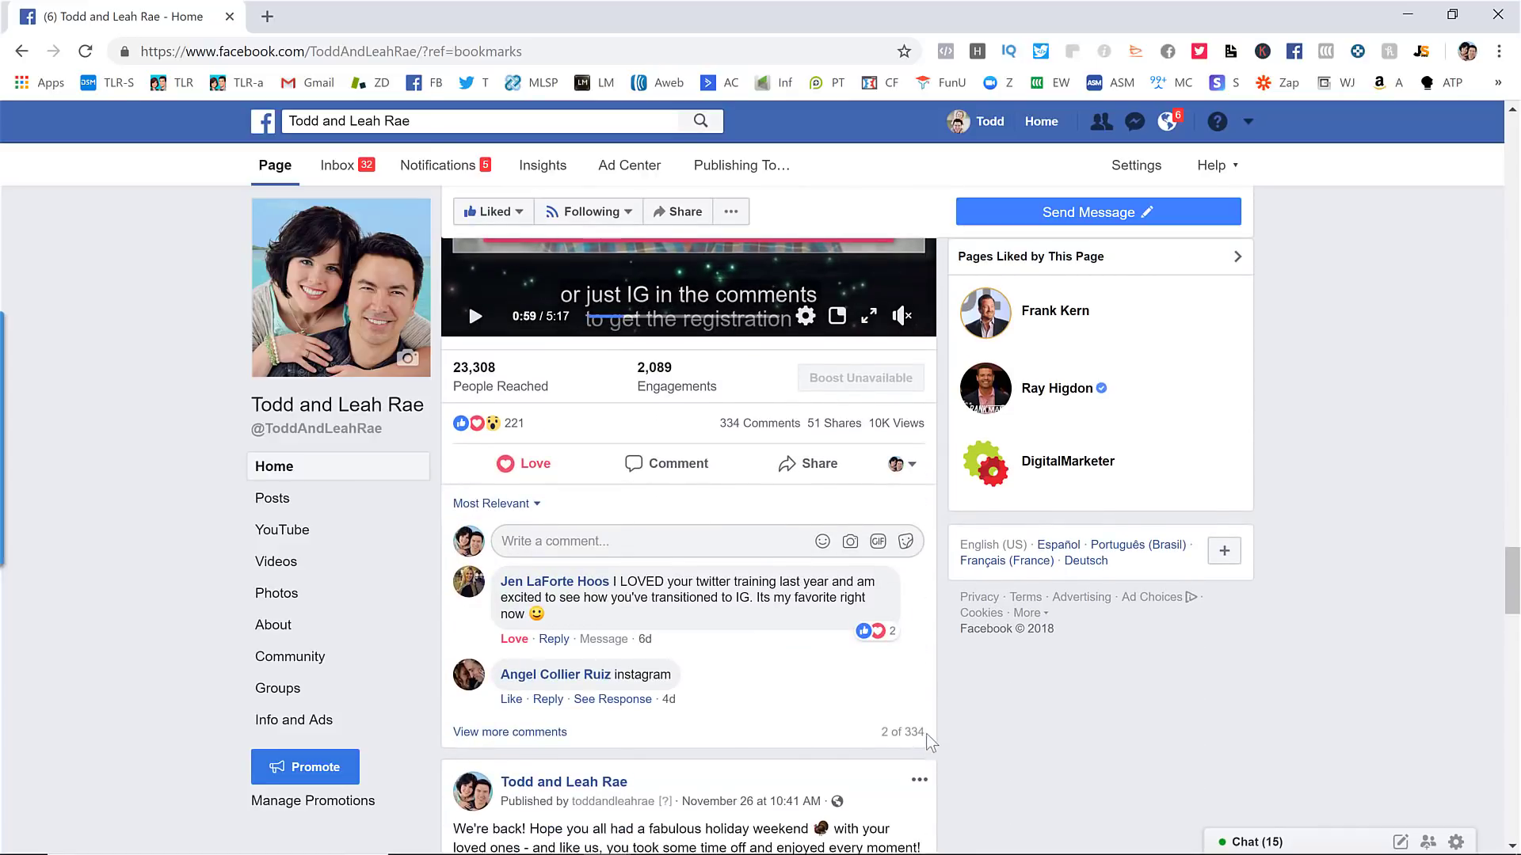
{"action": "left_click", "coordinate": [614, 743]}
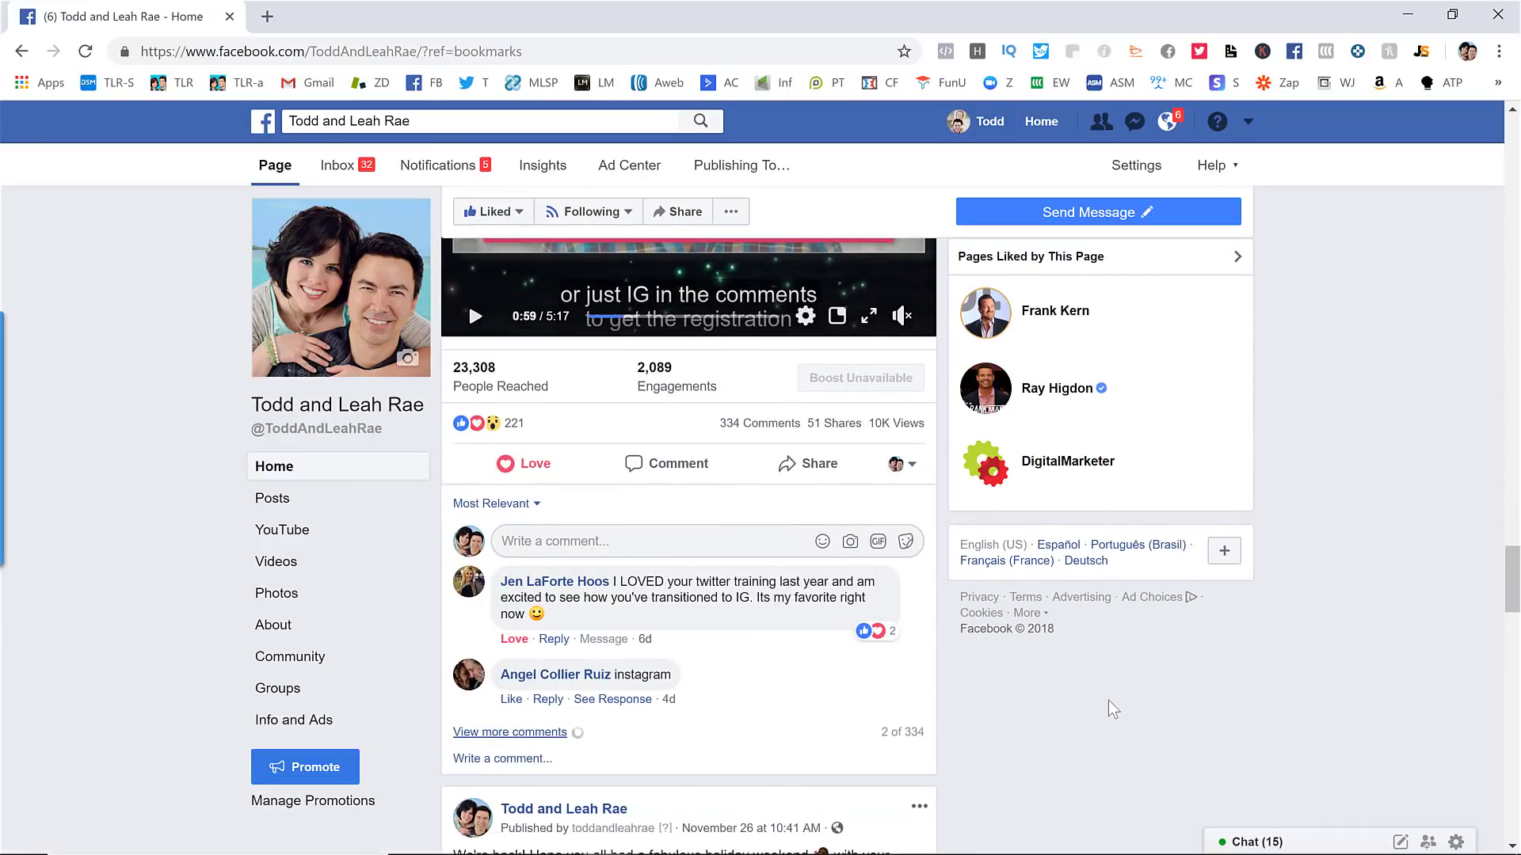
{"action": "scroll", "coordinate": [1109, 700], "scroll_direction": "down", "scroll_amount": 12}
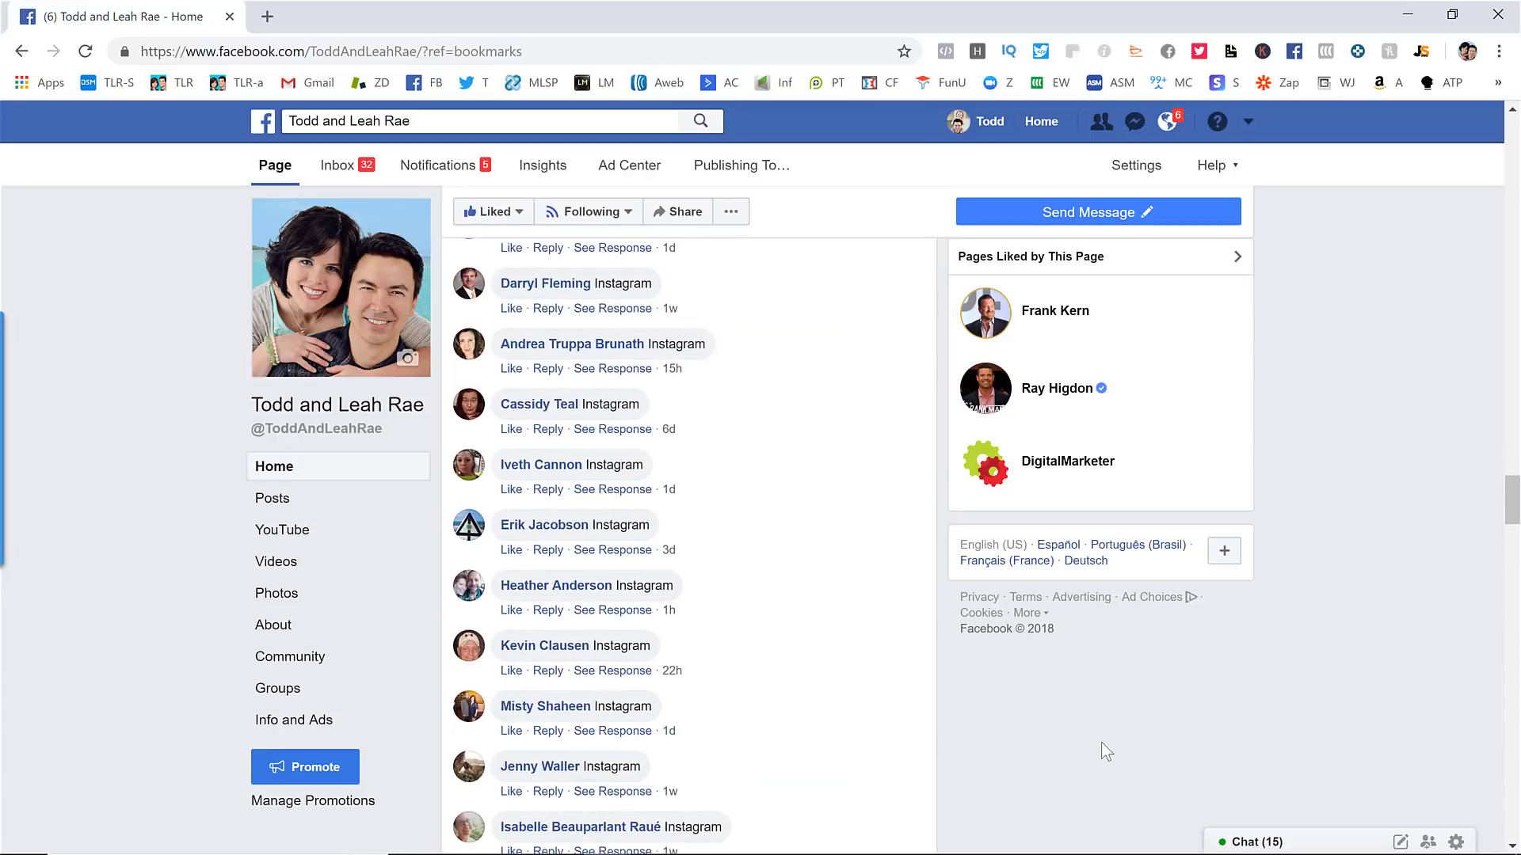
{"action": "scroll", "coordinate": [1107, 752], "scroll_direction": "down", "scroll_amount": 3}
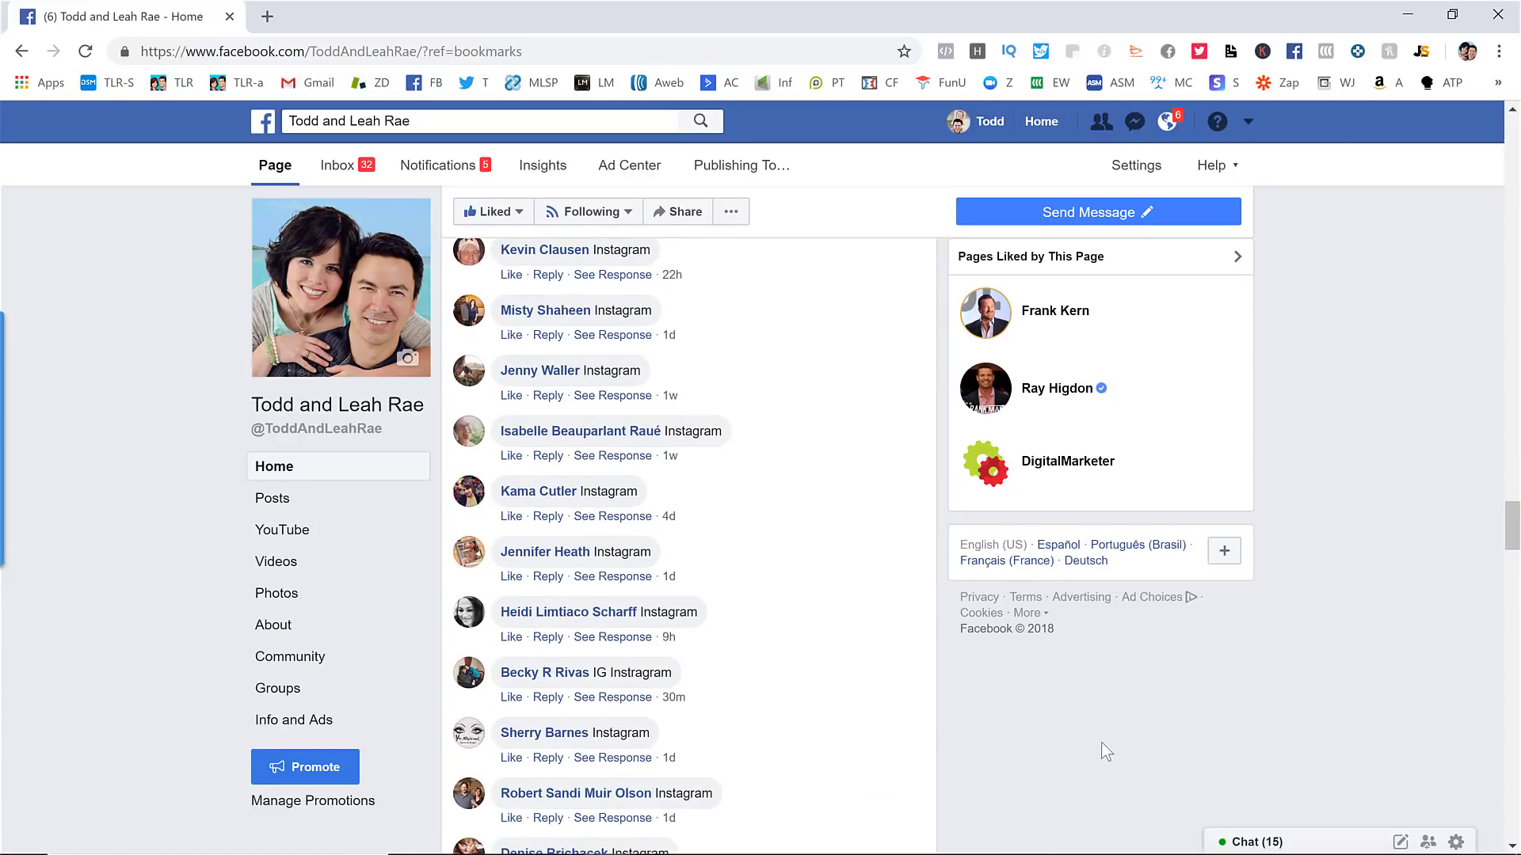
{"action": "scroll", "coordinate": [1320, 526], "scroll_direction": "up", "scroll_amount": 20}
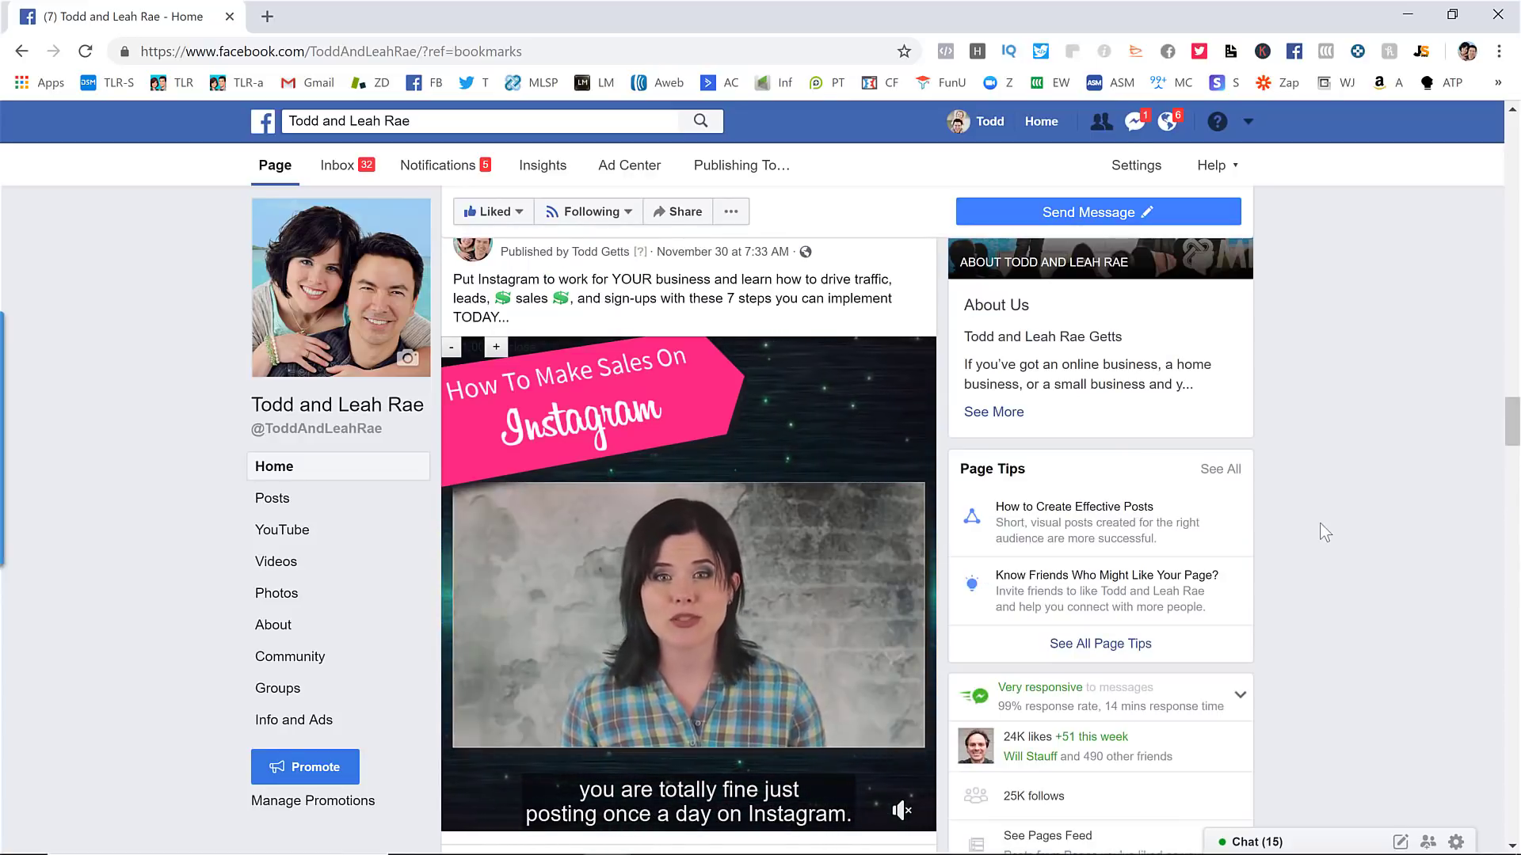
{"action": "scroll", "coordinate": [1324, 532], "scroll_direction": "down", "scroll_amount": 6}
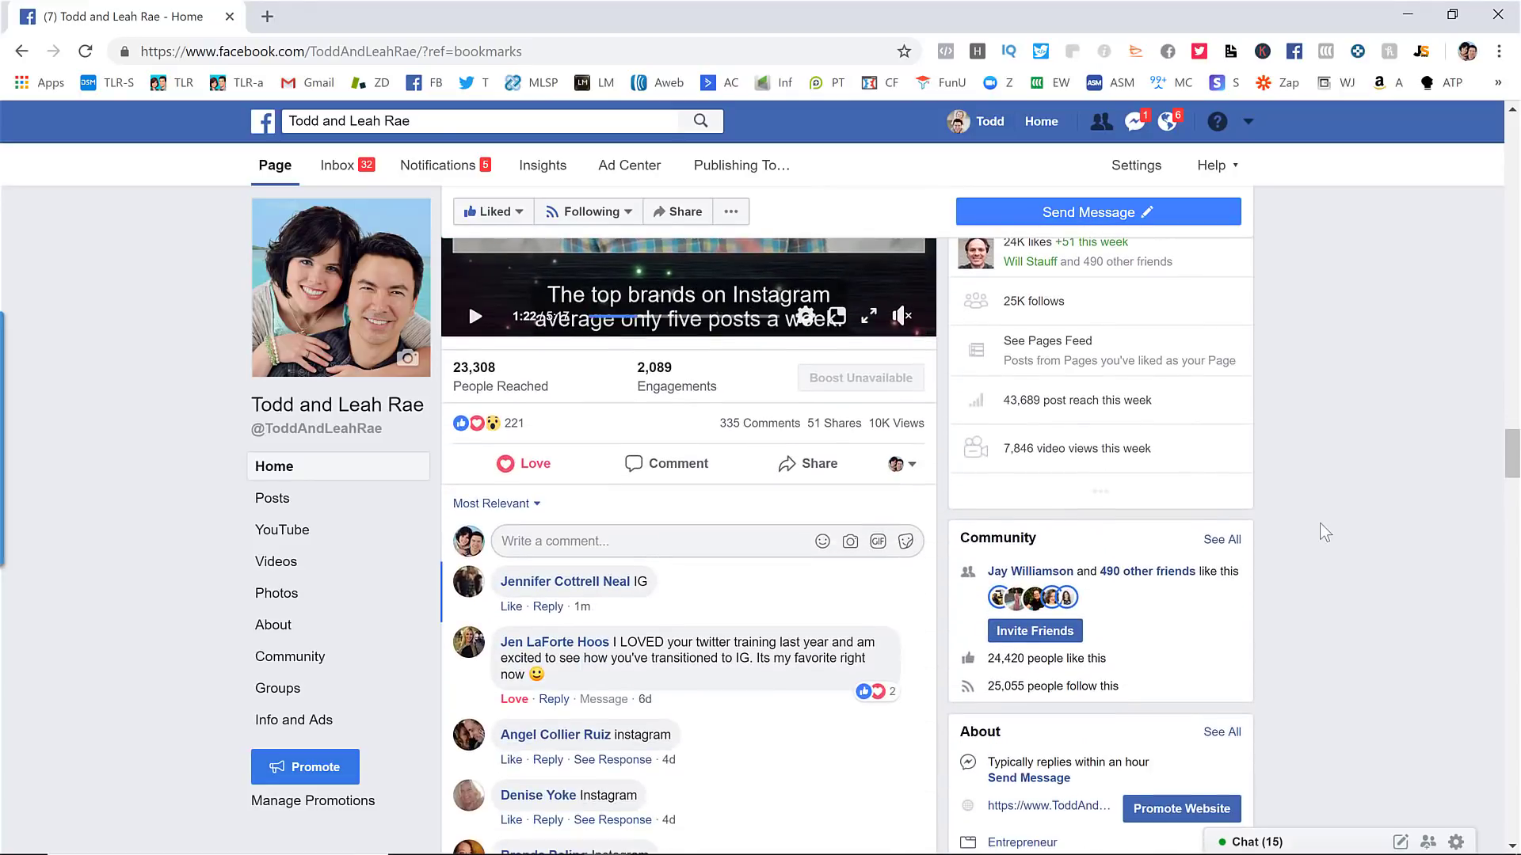
{"action": "scroll", "coordinate": [1323, 531], "scroll_direction": "down", "scroll_amount": 4}
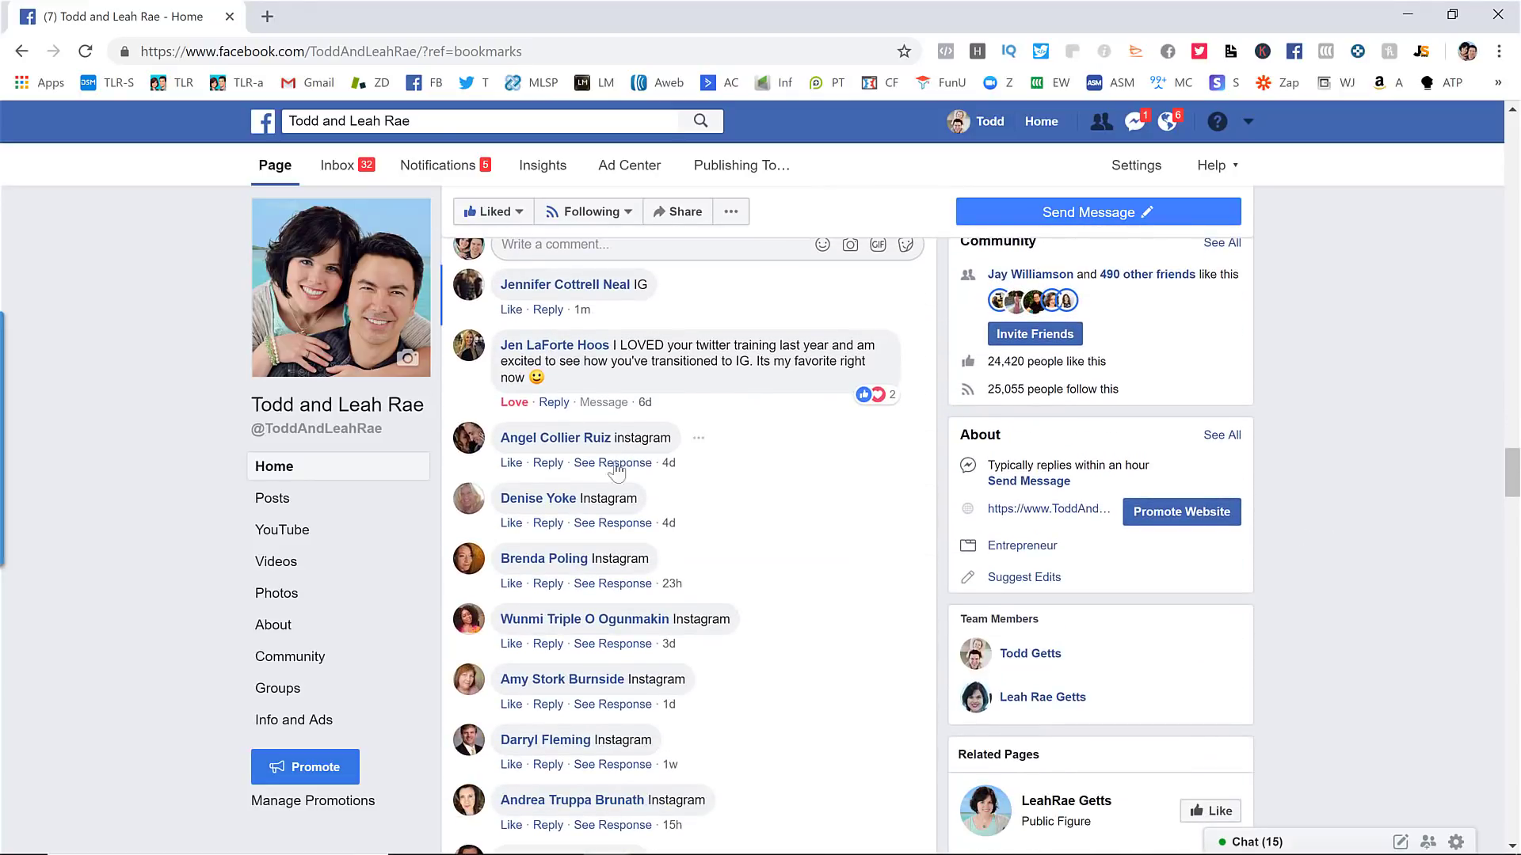
{"action": "scroll", "coordinate": [881, 557], "scroll_direction": "up", "scroll_amount": 5}
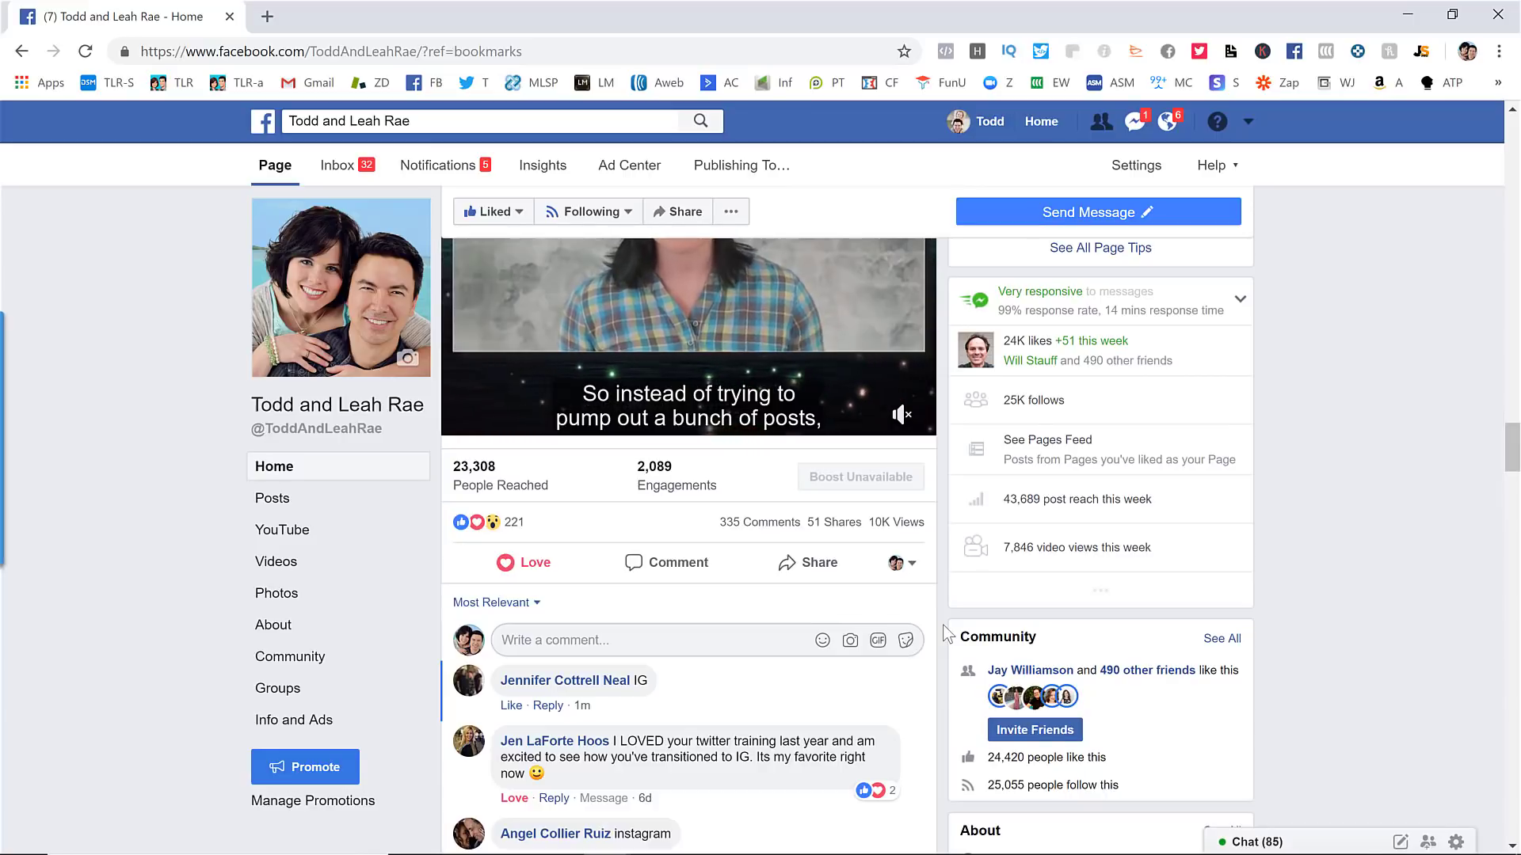
{"action": "scroll", "coordinate": [948, 634], "scroll_direction": "up", "scroll_amount": 5}
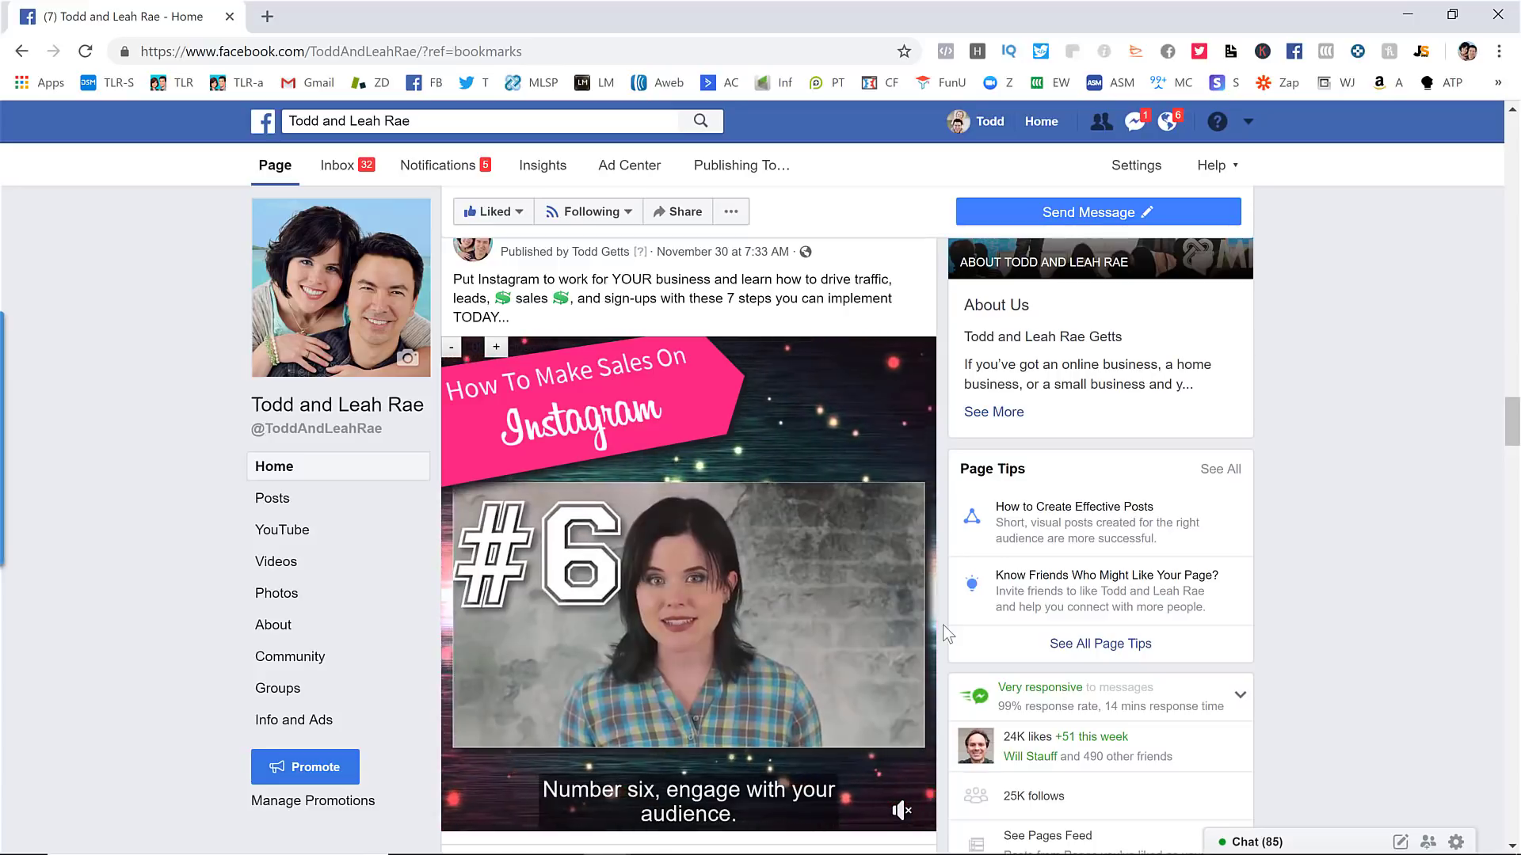
{"action": "scroll", "coordinate": [947, 633], "scroll_direction": "down", "scroll_amount": 2}
{"action": "scroll", "coordinate": [944, 632], "scroll_direction": "down", "scroll_amount": 7}
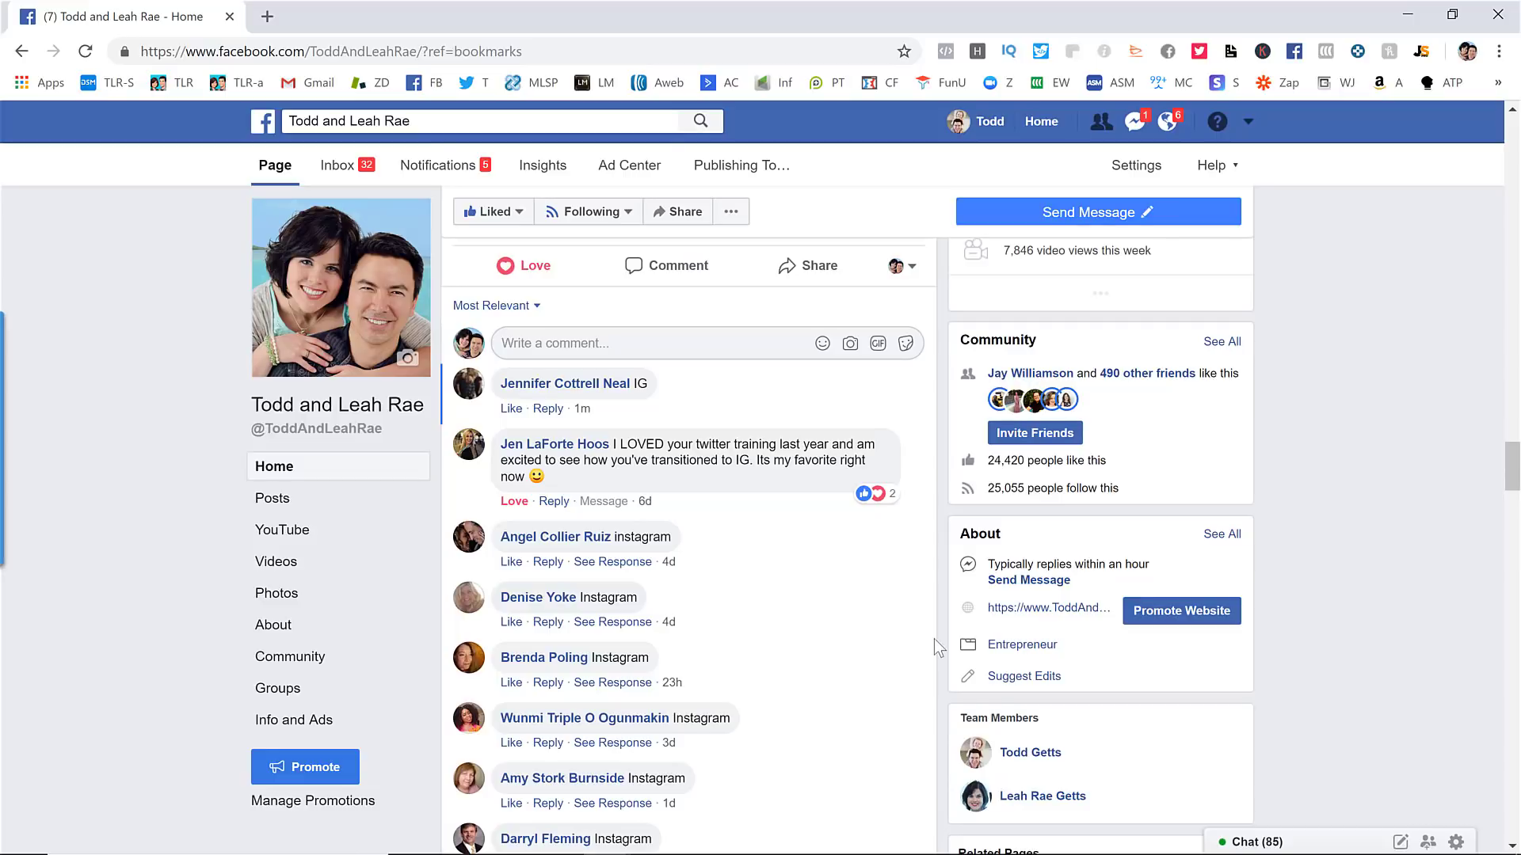
Step: Open a commenter's See Response to view their Messenger thread with the webinar registration replies
{"action": "left_click", "coordinate": [631, 625]}
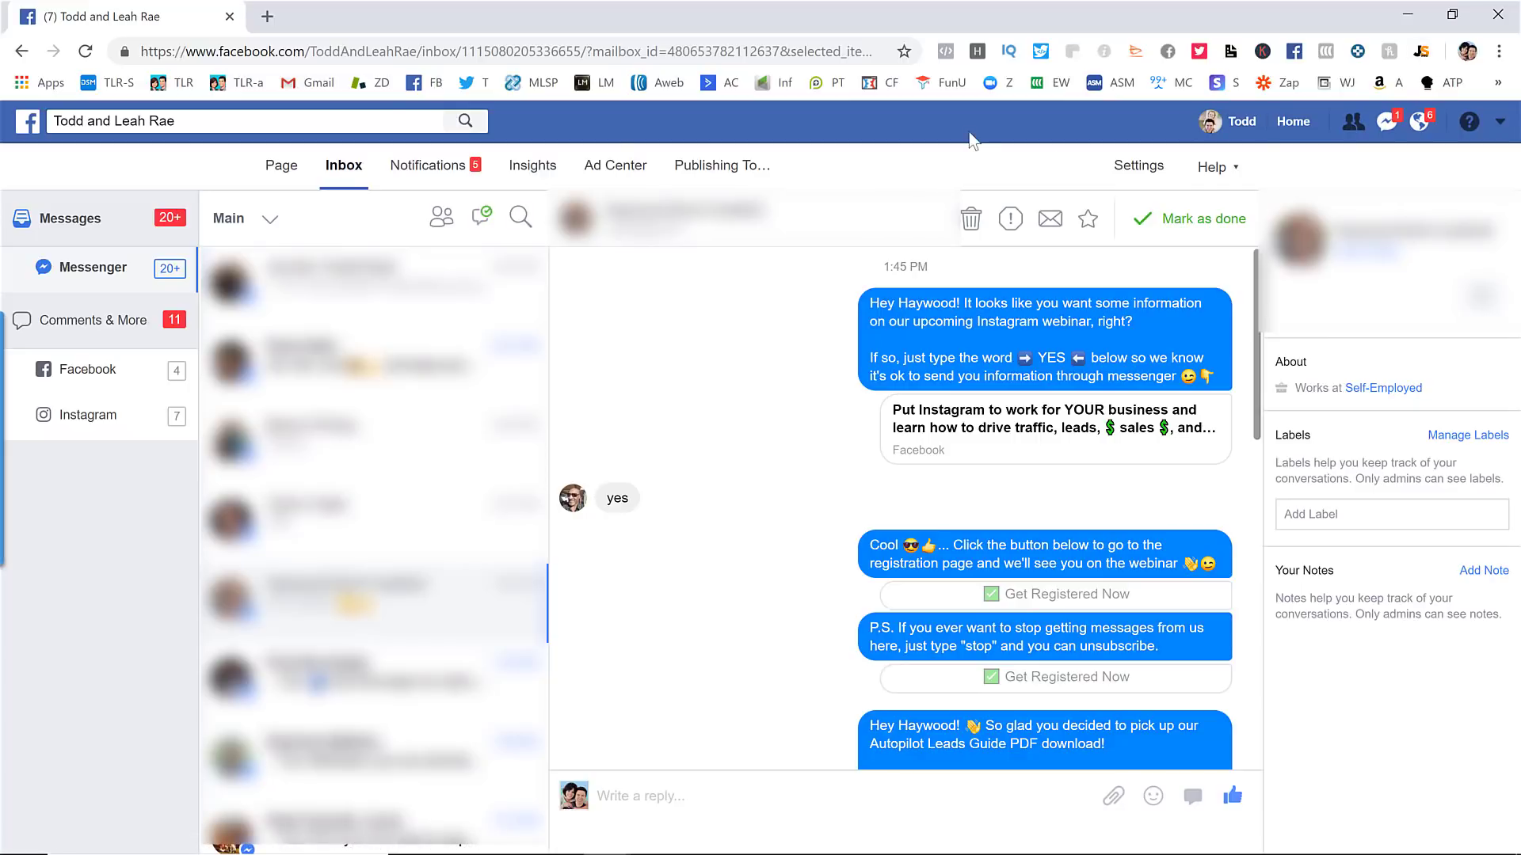
Step: Return to the Todd and Leah Rae page Home and scroll through the Instagram sales video post
{"action": "left_click", "coordinate": [282, 168]}
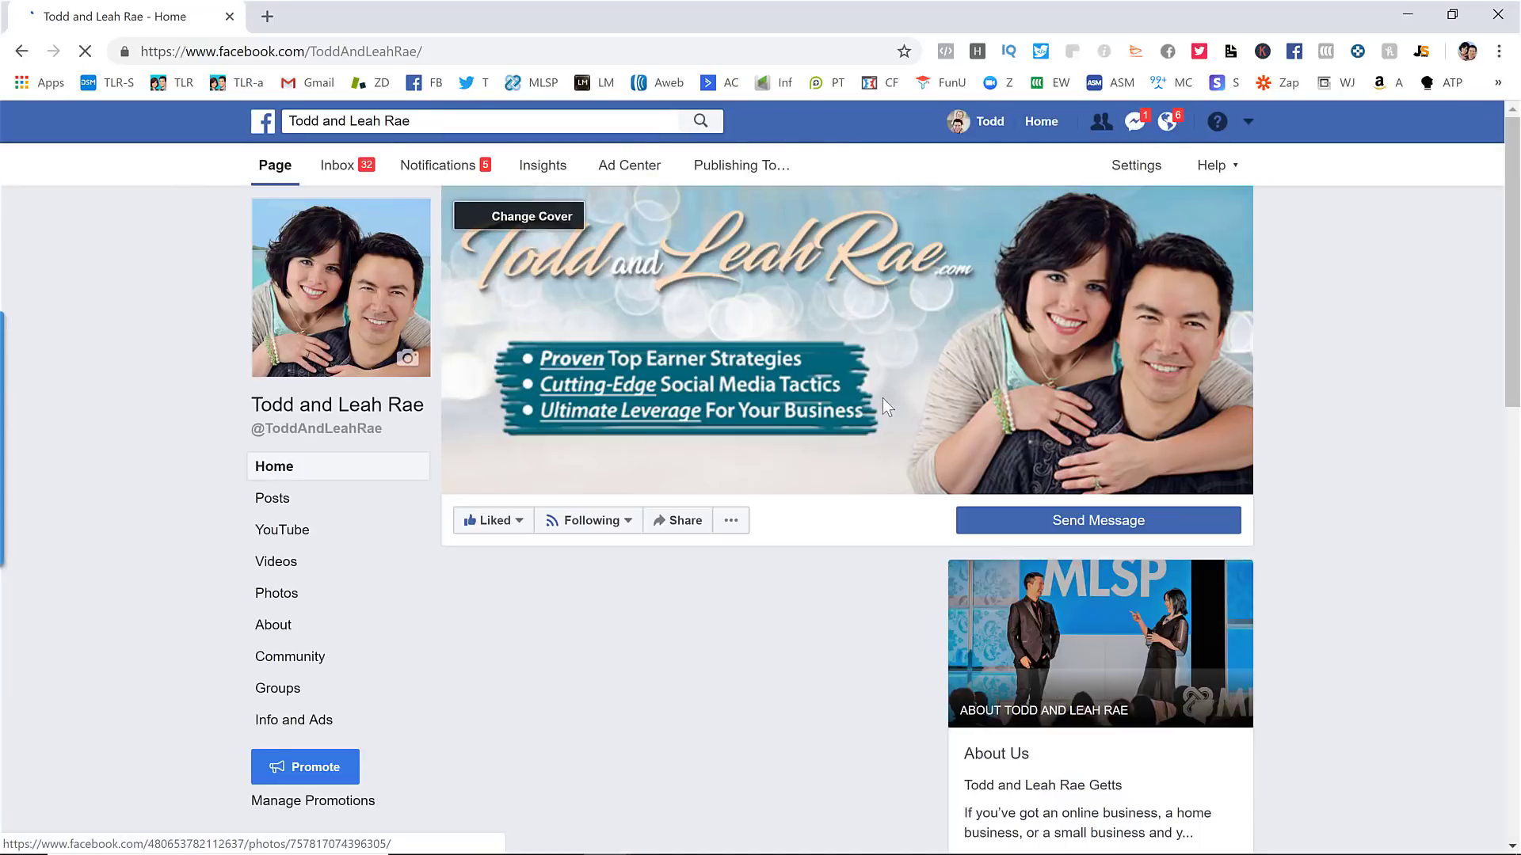
{"action": "scroll", "coordinate": [1301, 661], "scroll_direction": "down", "scroll_amount": 10}
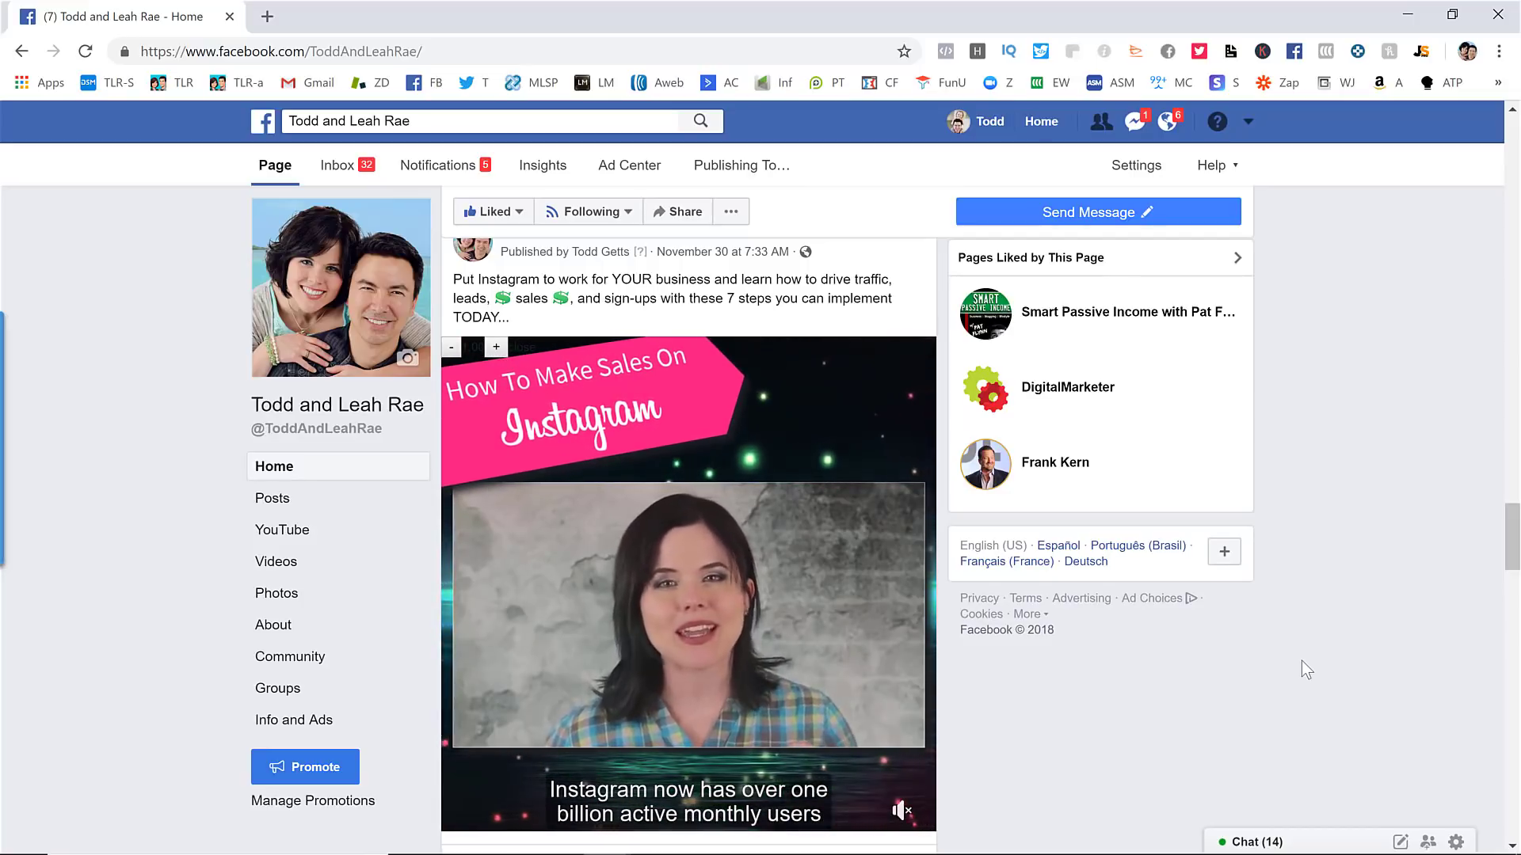
{"action": "scroll", "coordinate": [1249, 686], "scroll_direction": "down", "scroll_amount": 2}
{"action": "scroll", "coordinate": [1250, 681], "scroll_direction": "down", "scroll_amount": 4}
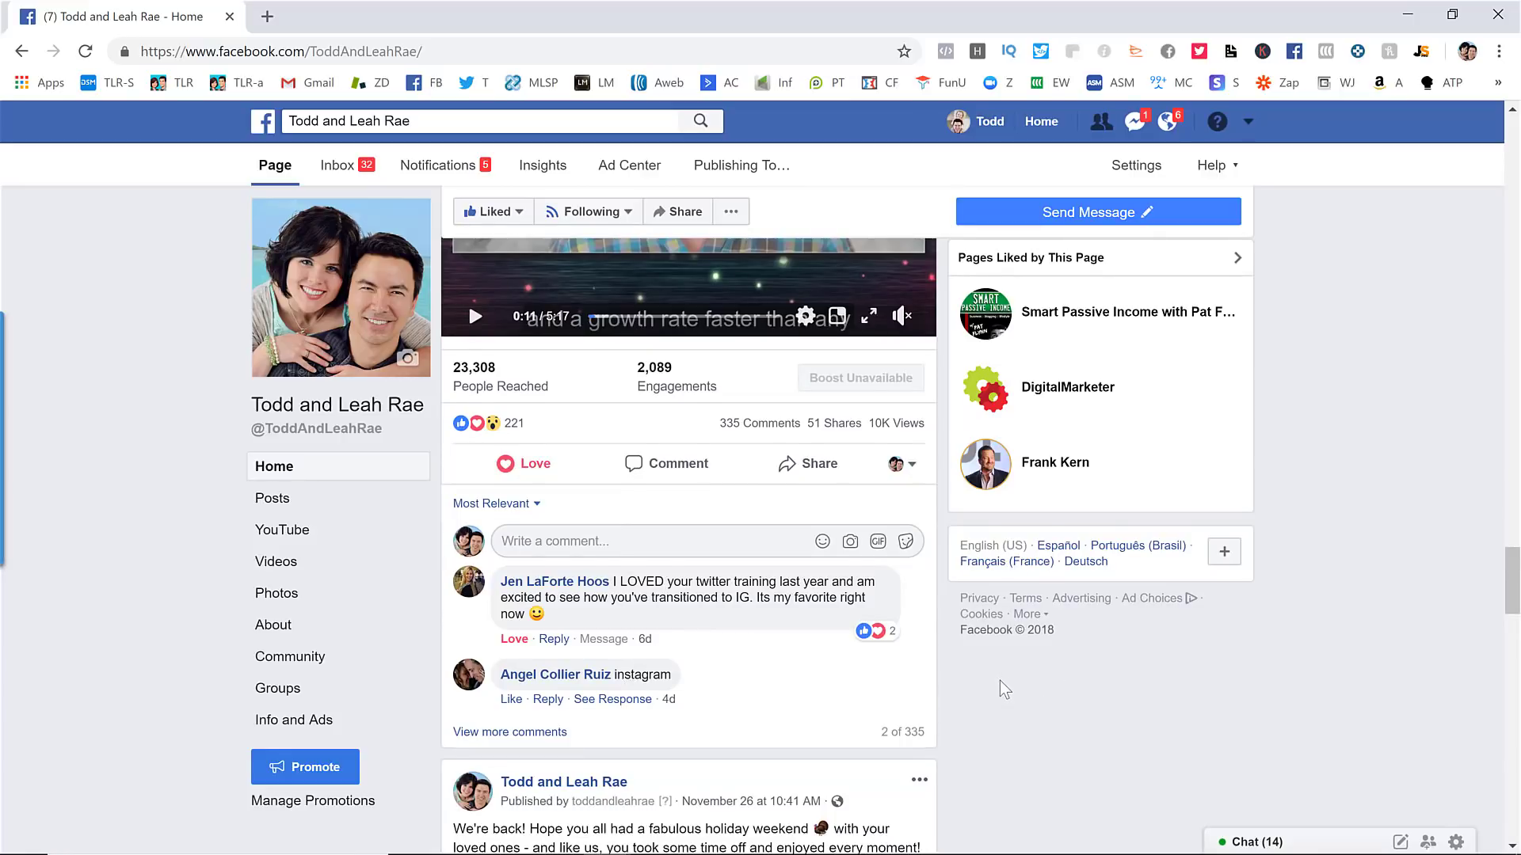
{"action": "scroll", "coordinate": [1000, 692], "scroll_direction": "up", "scroll_amount": 4}
{"action": "scroll", "coordinate": [935, 683], "scroll_direction": "up", "scroll_amount": 1}
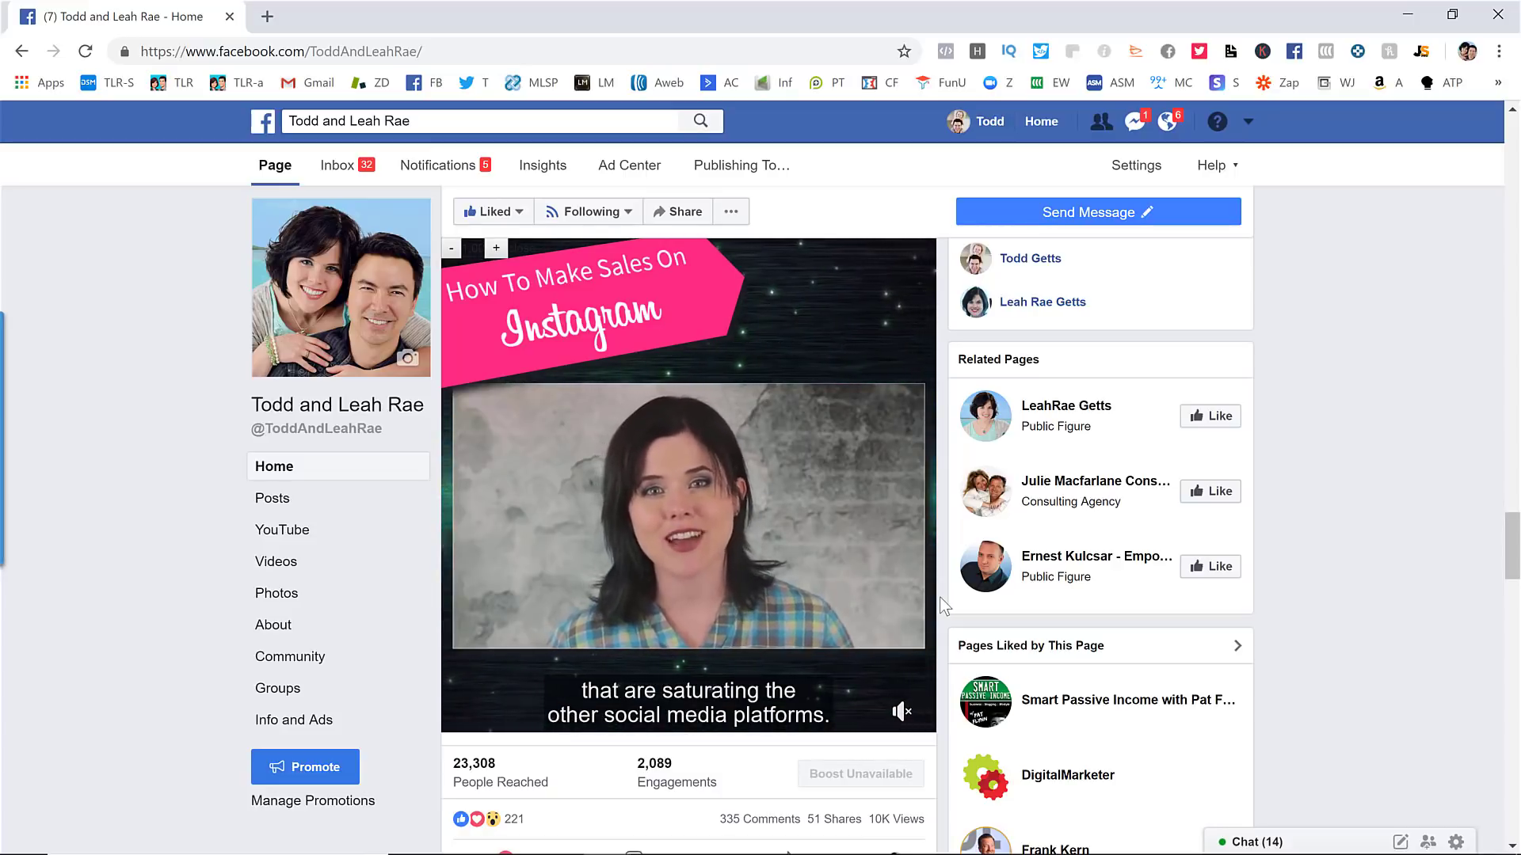
Step: Minimize the Facebook browser to reveal the ClickFunnels Facebook Recruiting Mastery thank-you page
{"action": "left_click", "coordinate": [1408, 15]}
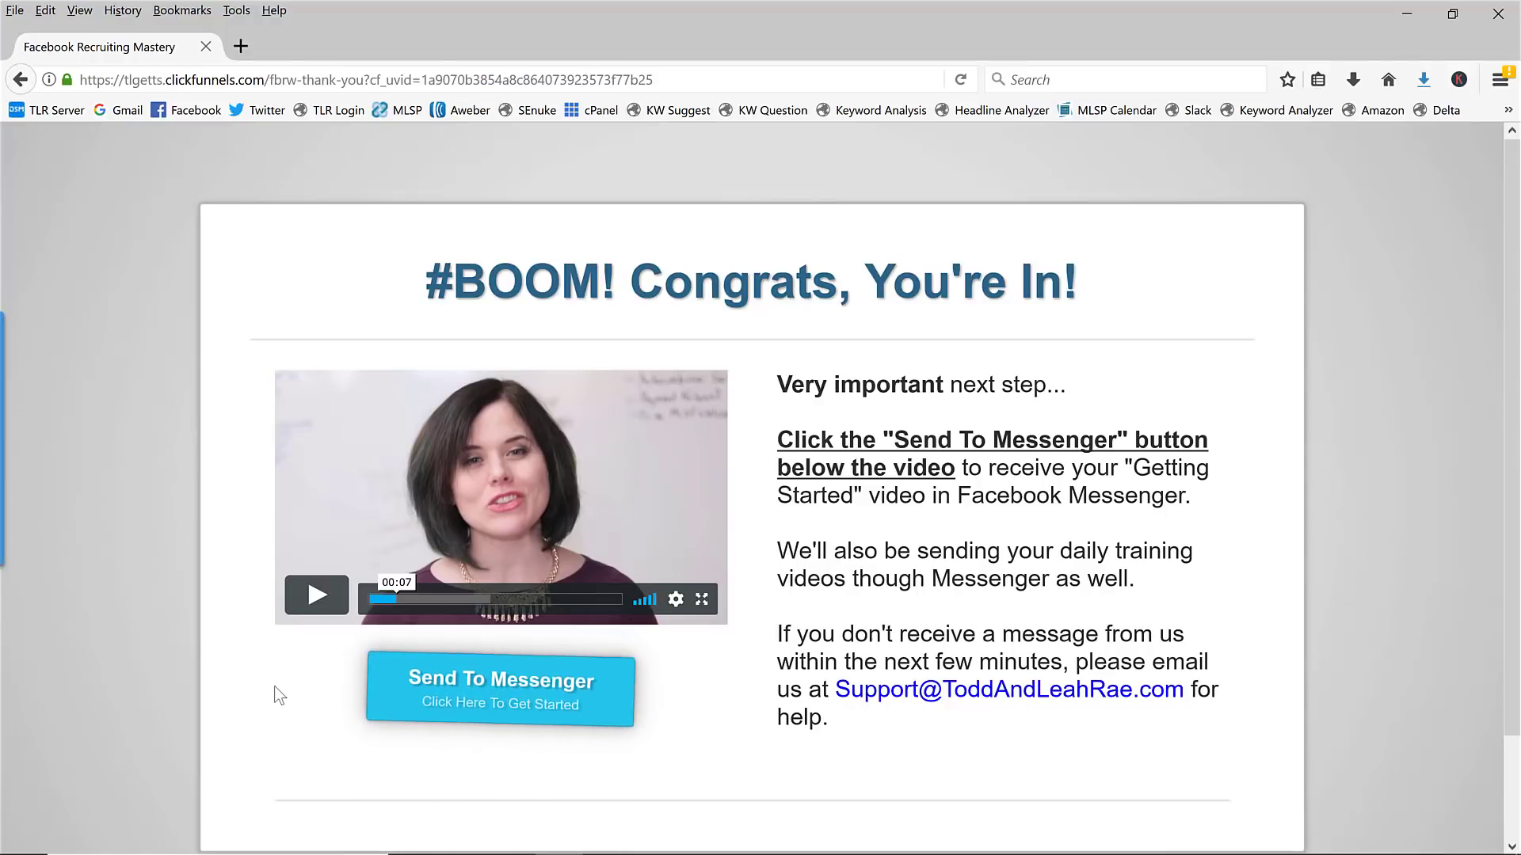
Step: Opt in with Send To Messenger and continue as the signed-in account to get the workshop welcome
{"action": "left_click", "coordinate": [519, 710]}
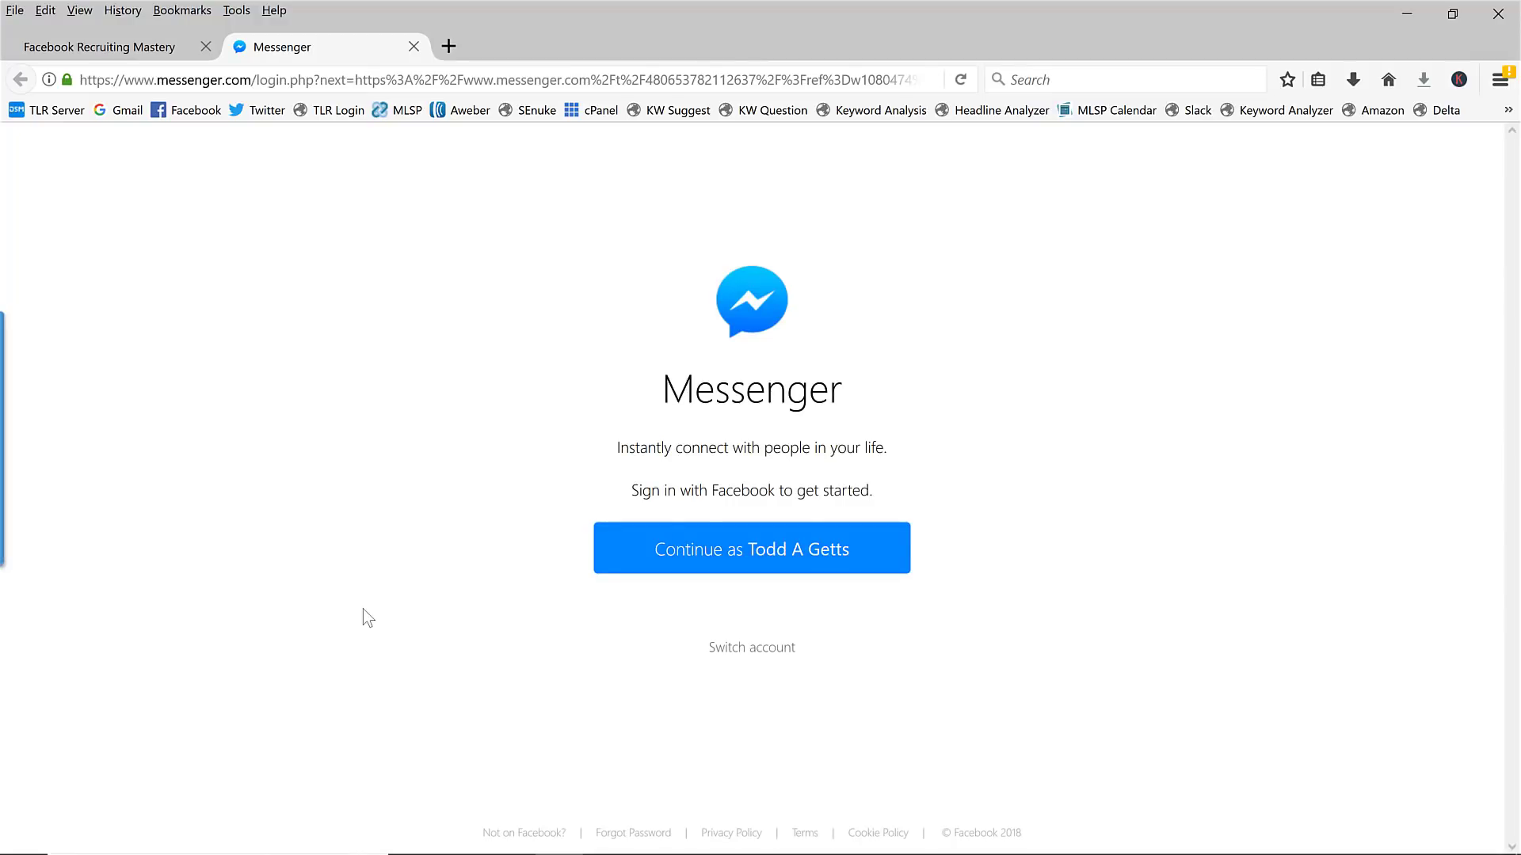
{"action": "left_click", "coordinate": [808, 552]}
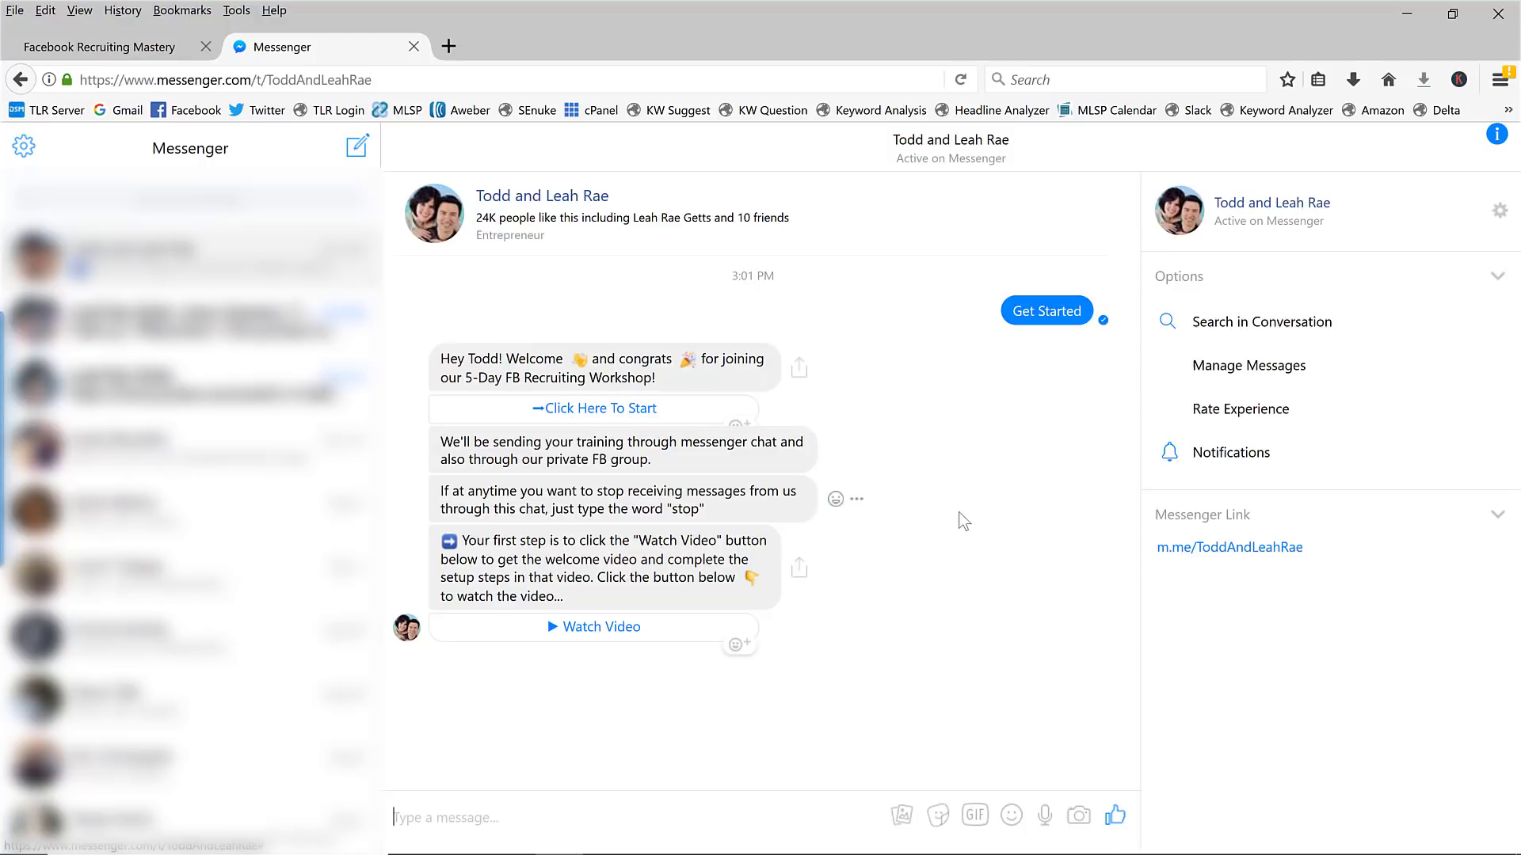
Step: Switch to ManyChat and open Growth Tools to see each tool's impressions, opt-ins and conversion
{"action": "key", "text": "alt+Tab"}
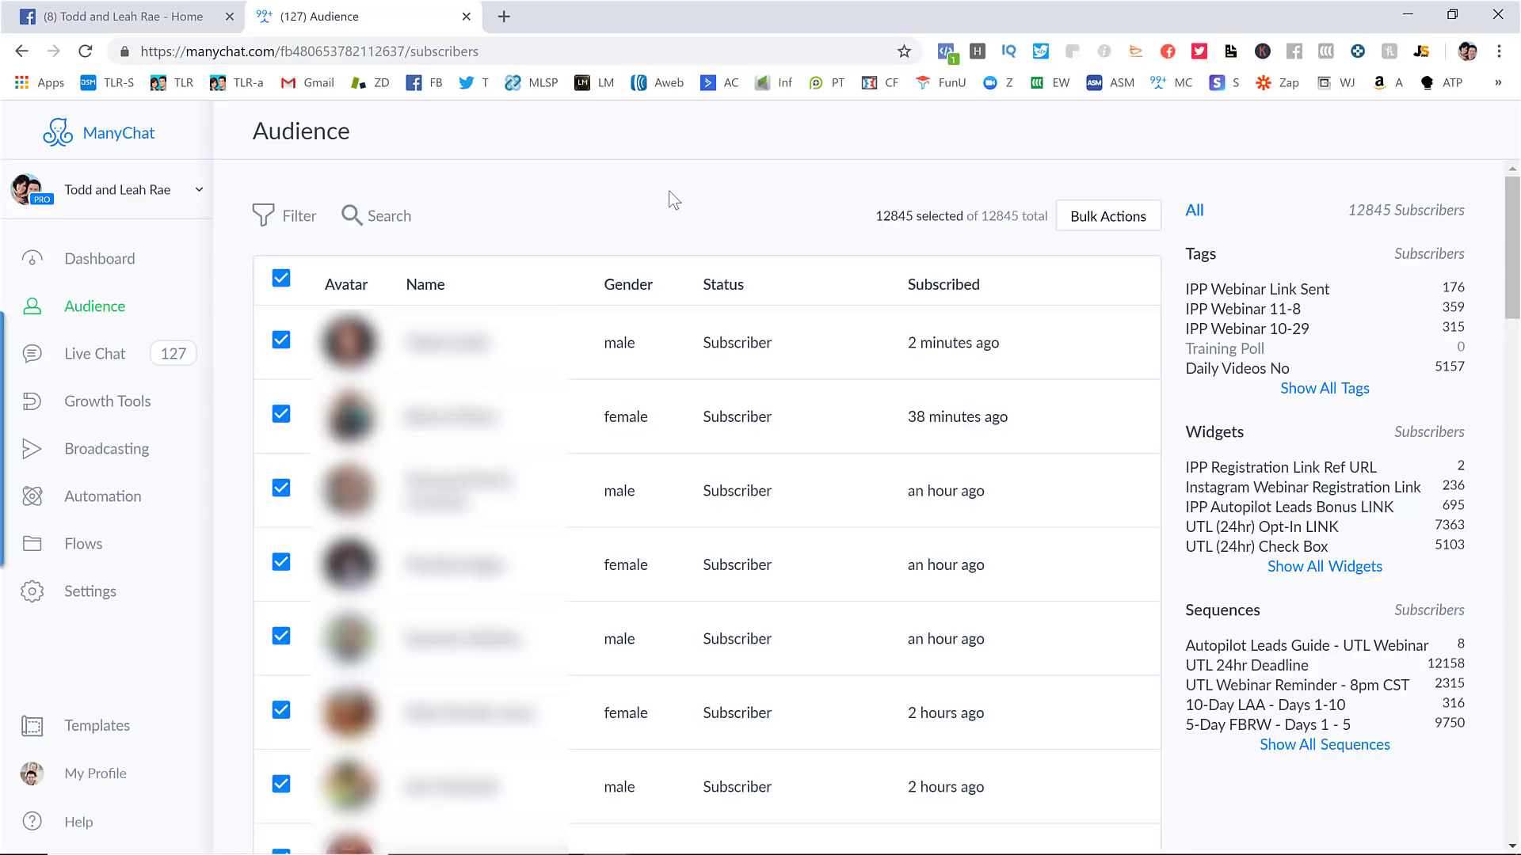
{"action": "left_click", "coordinate": [127, 141]}
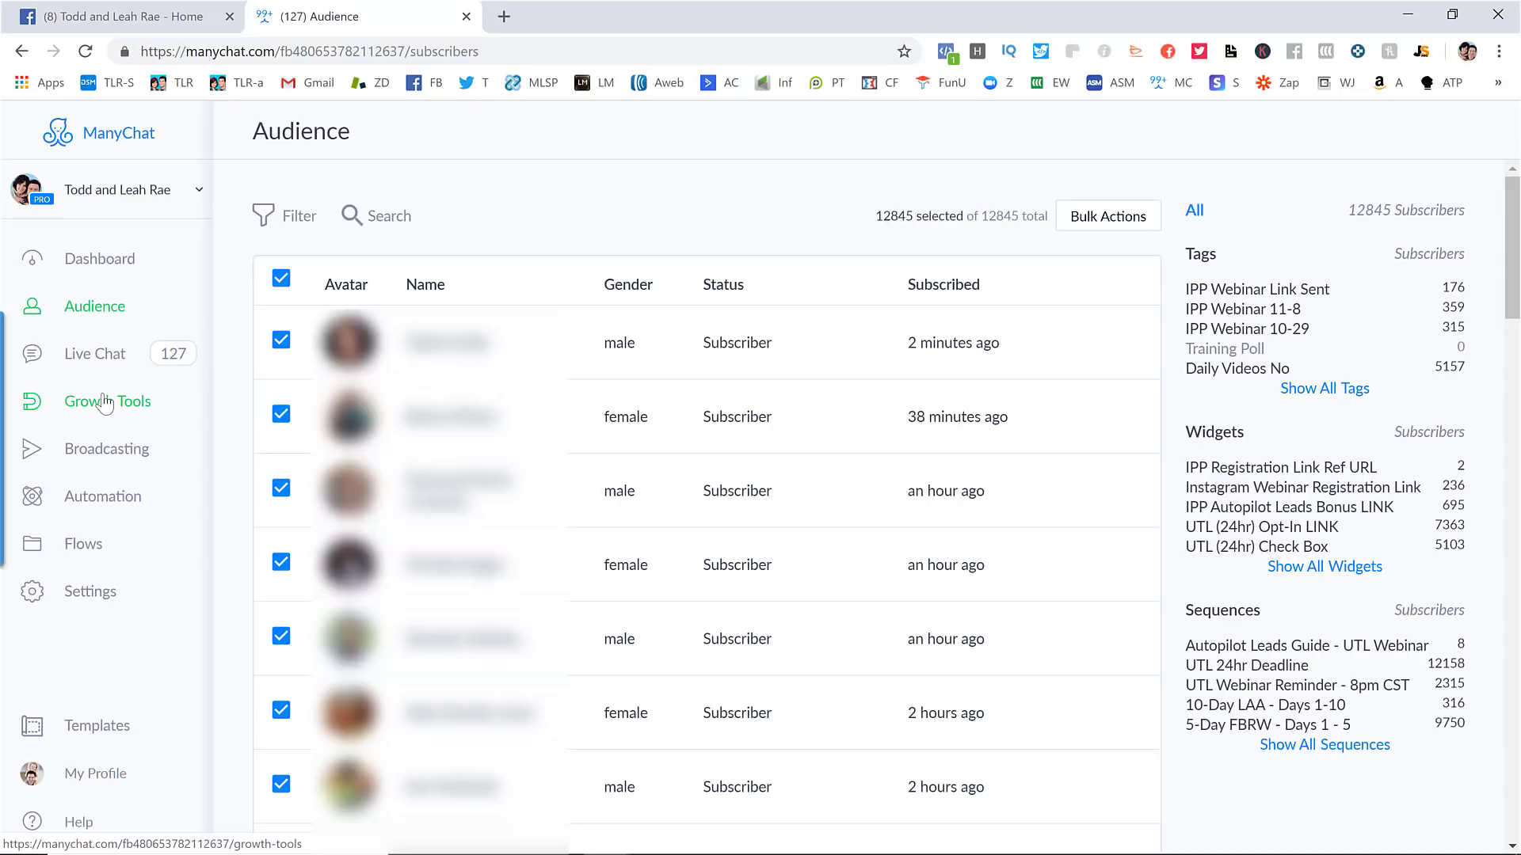
{"action": "left_click", "coordinate": [106, 403]}
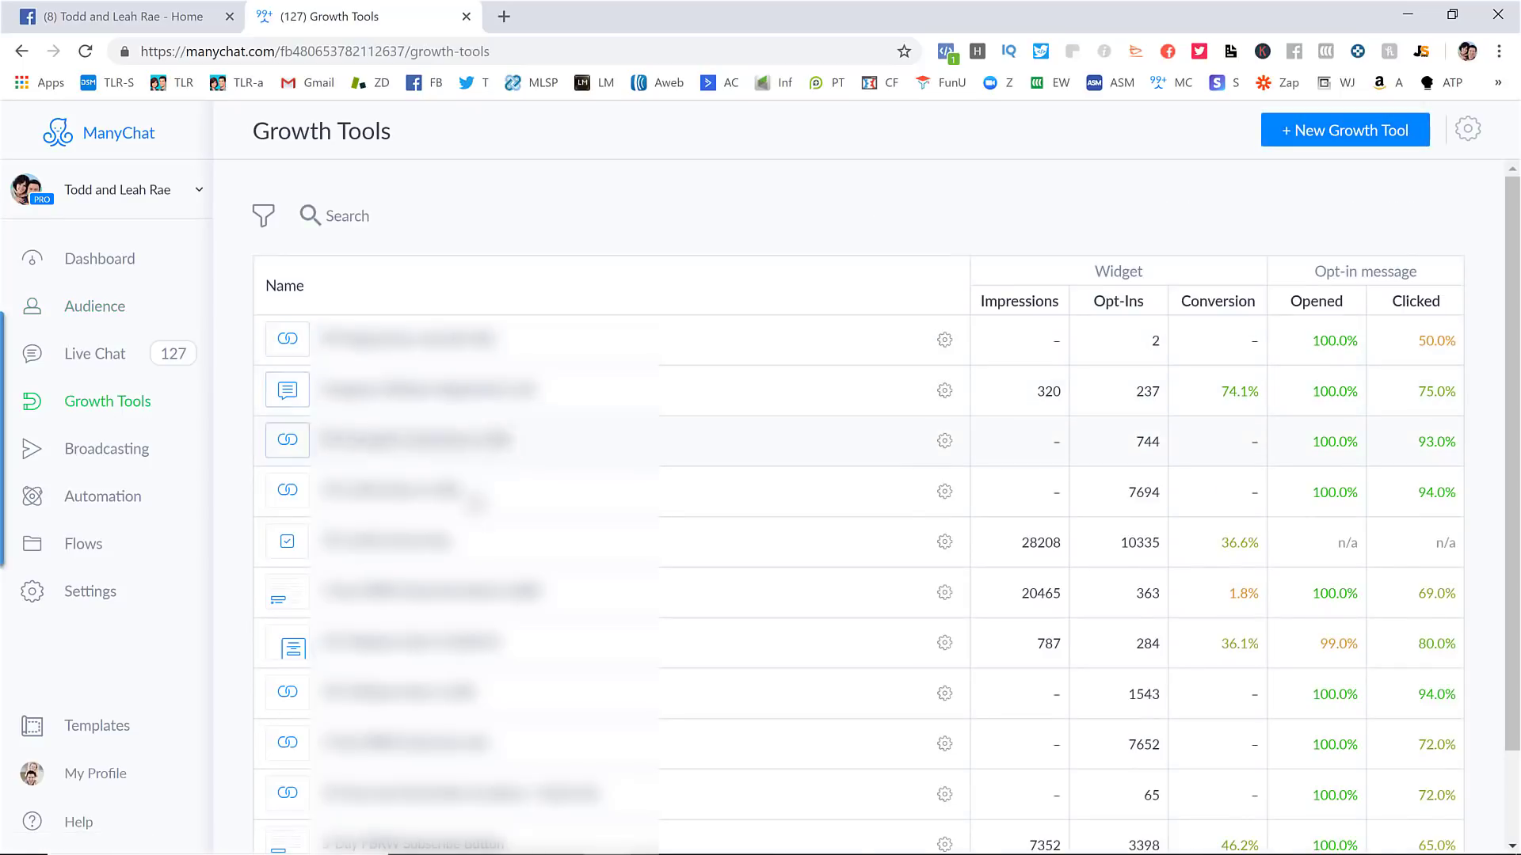
Step: Start a new growth tool and browse widget types, checking Facebook Comments and Facebook Ads JSON
{"action": "left_click", "coordinate": [1324, 135]}
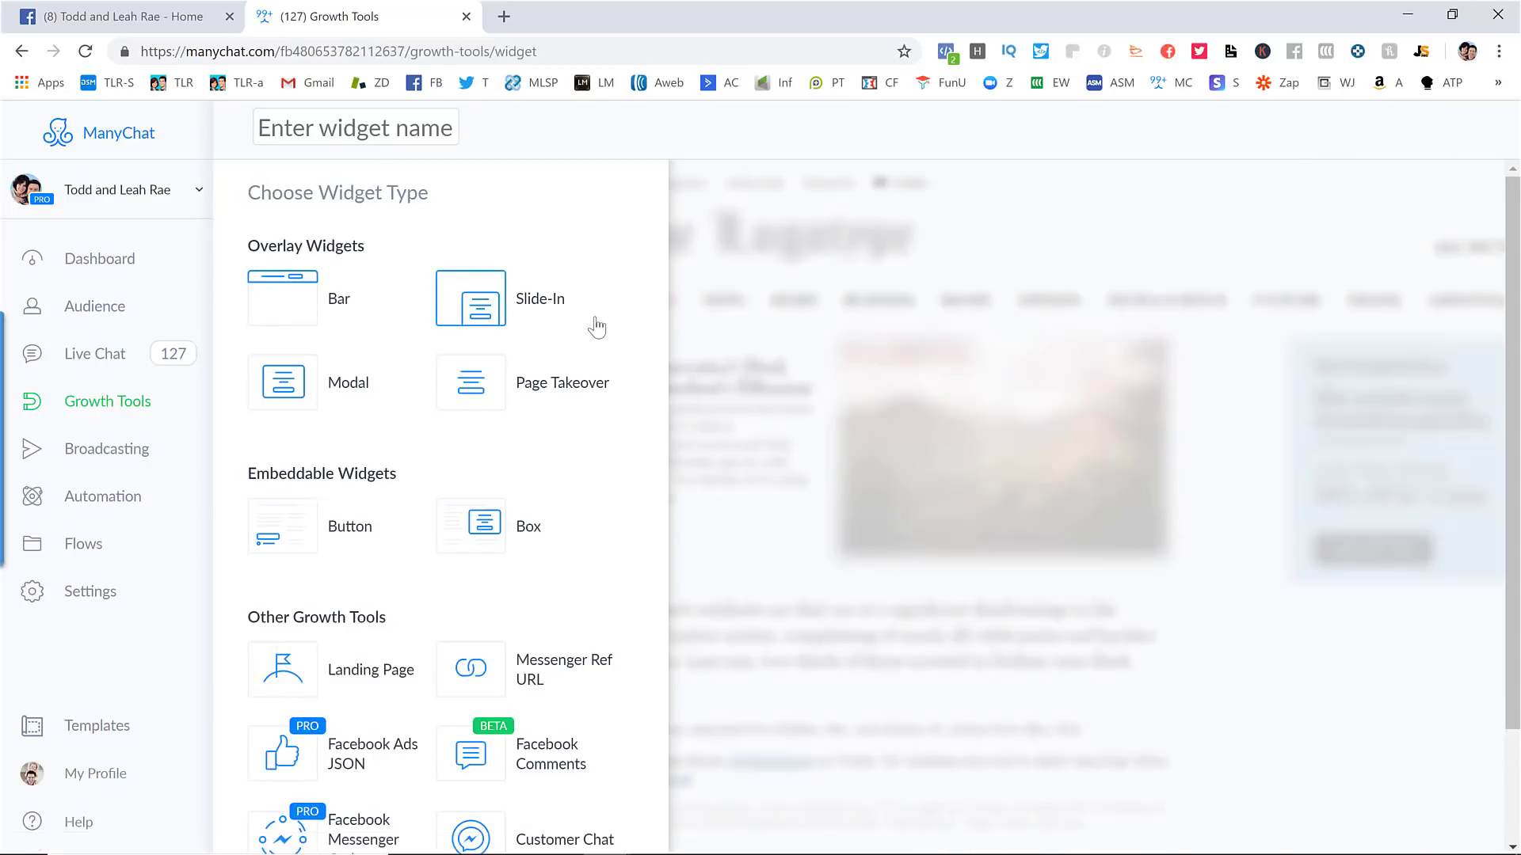
{"action": "scroll", "coordinate": [559, 514], "scroll_direction": "down", "scroll_amount": 3}
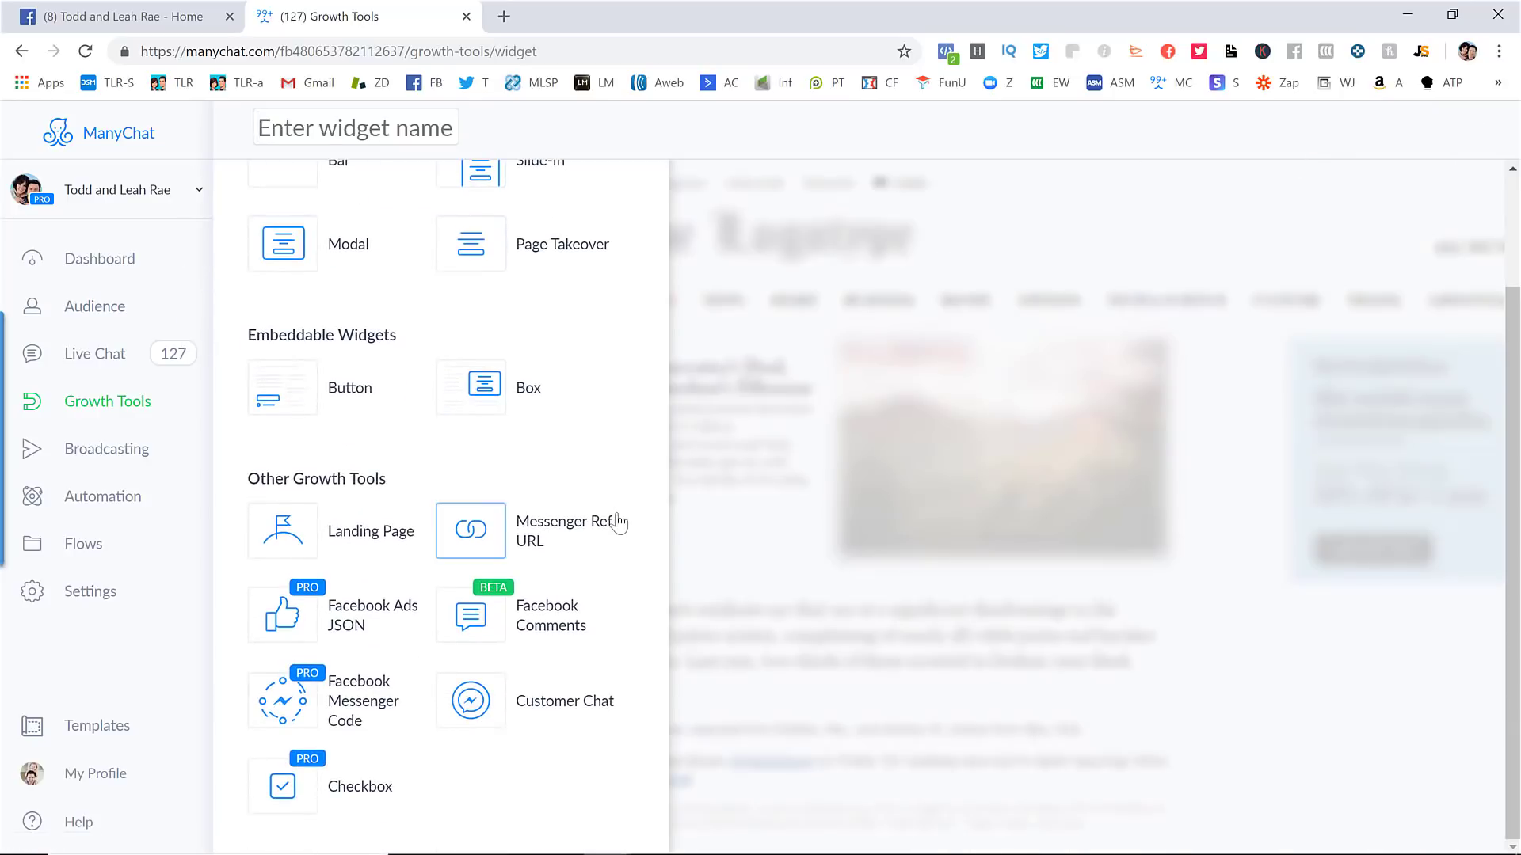
{"action": "scroll", "coordinate": [618, 519], "scroll_direction": "up", "scroll_amount": 3}
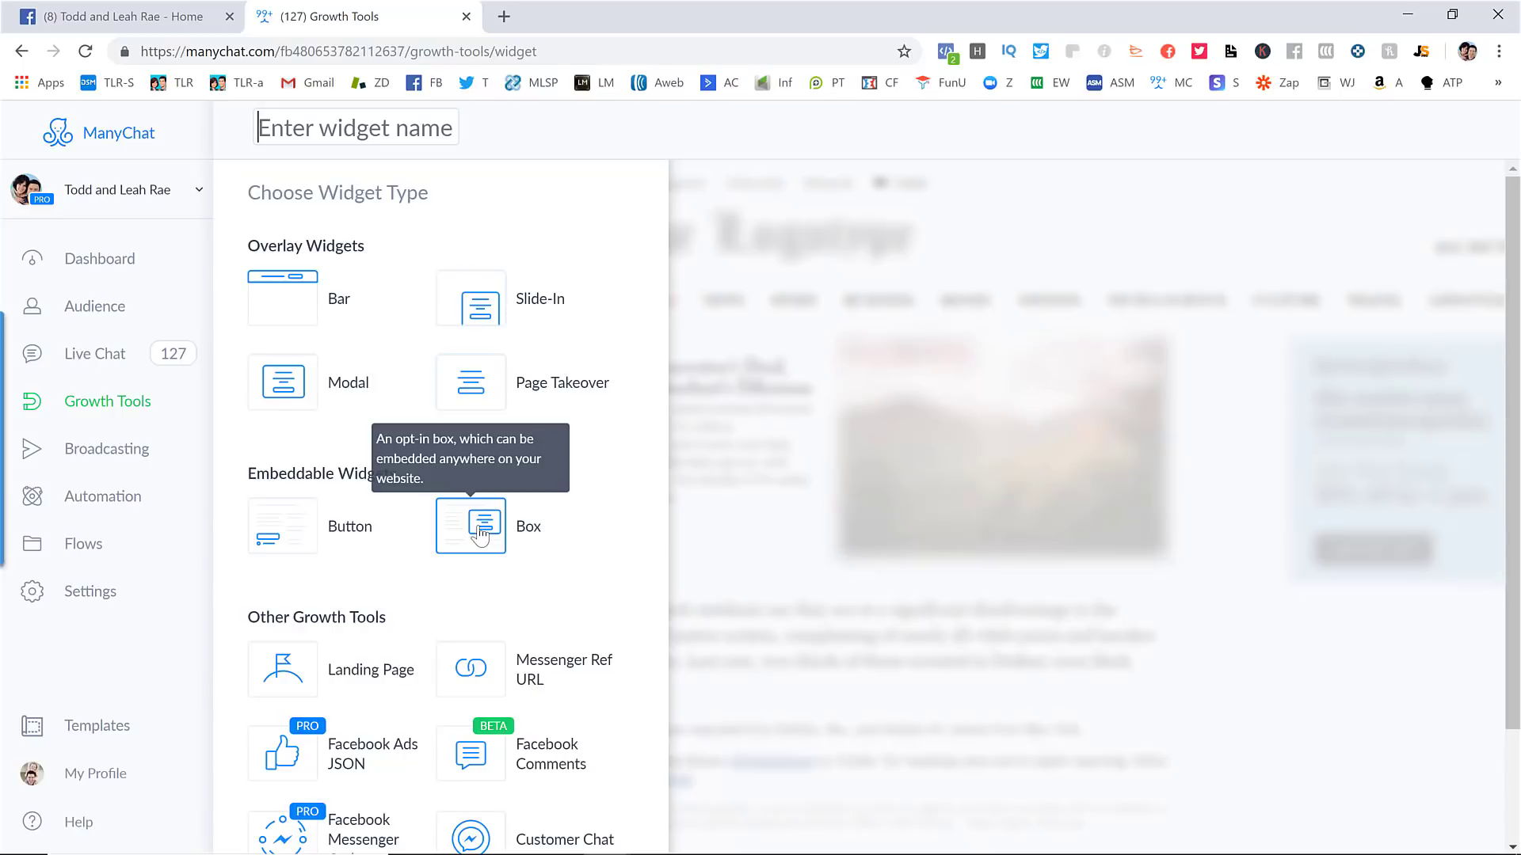
{"action": "scroll", "coordinate": [481, 535], "scroll_direction": "down", "scroll_amount": 2}
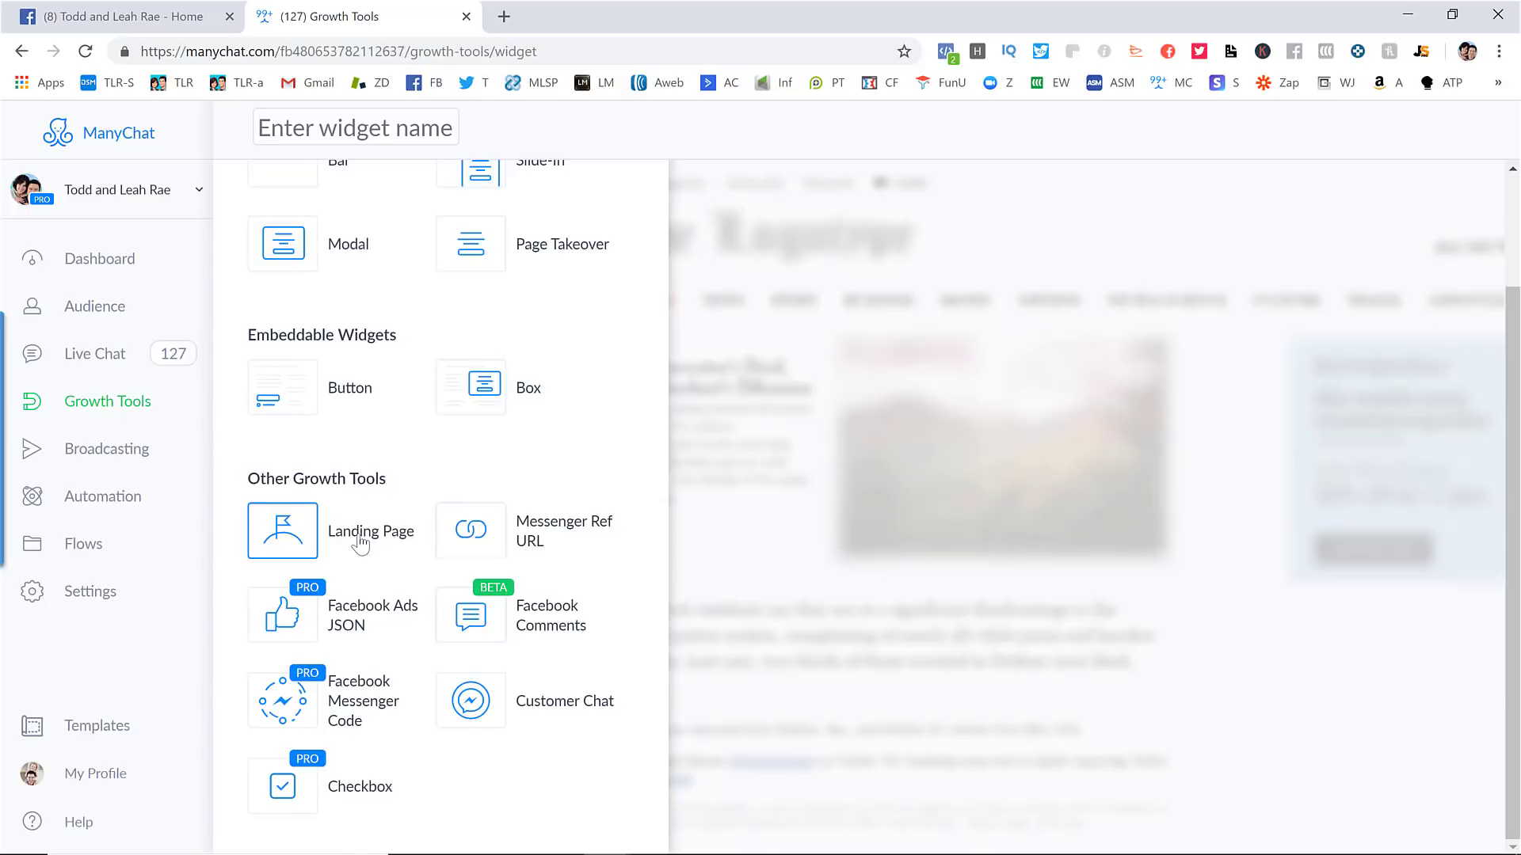
{"action": "left_click", "coordinate": [494, 620]}
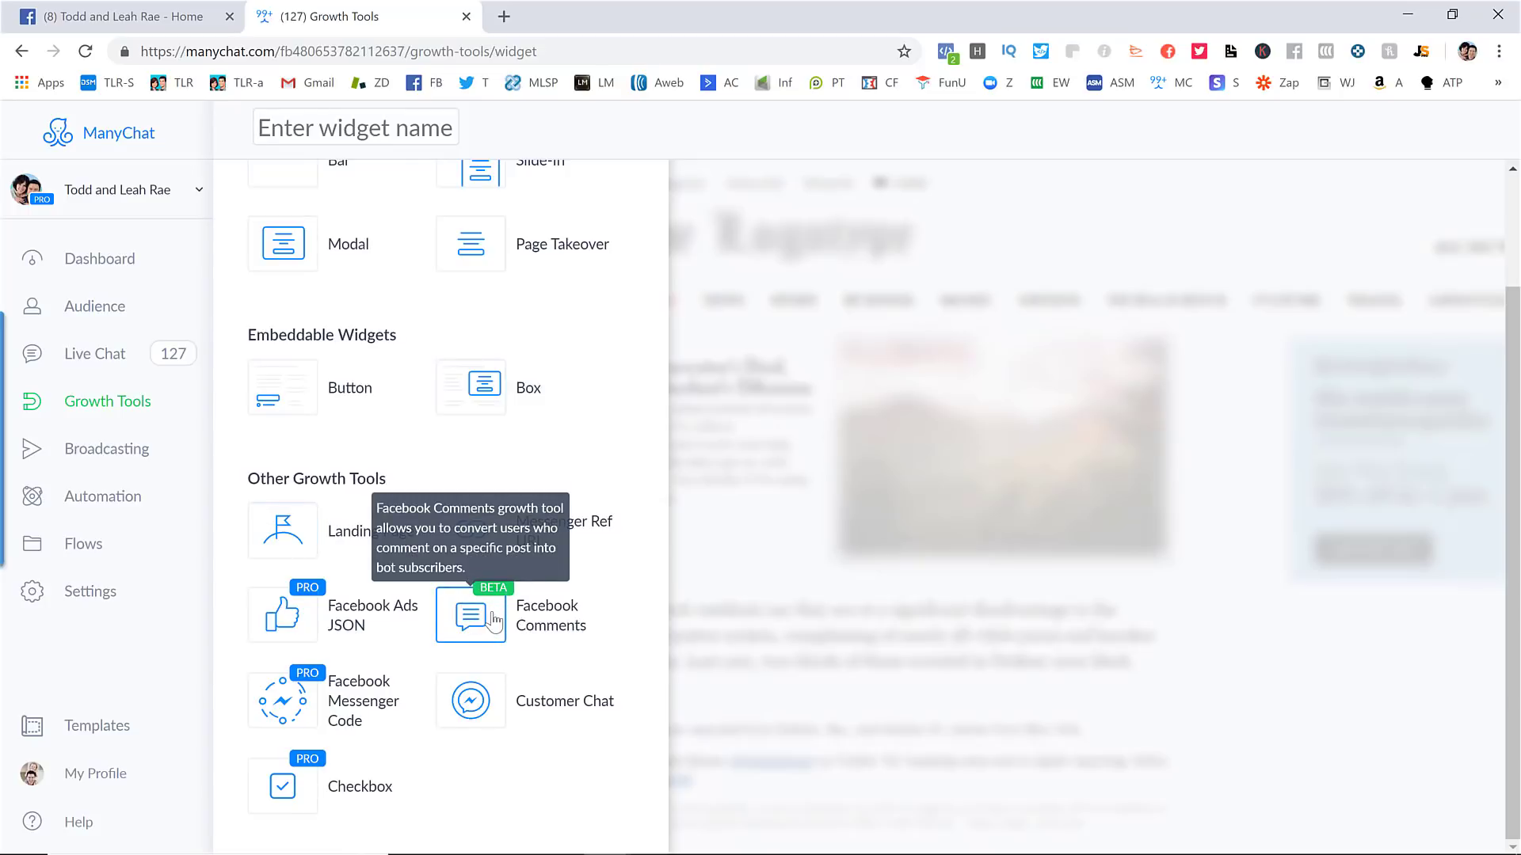
{"action": "left_click", "coordinate": [364, 626]}
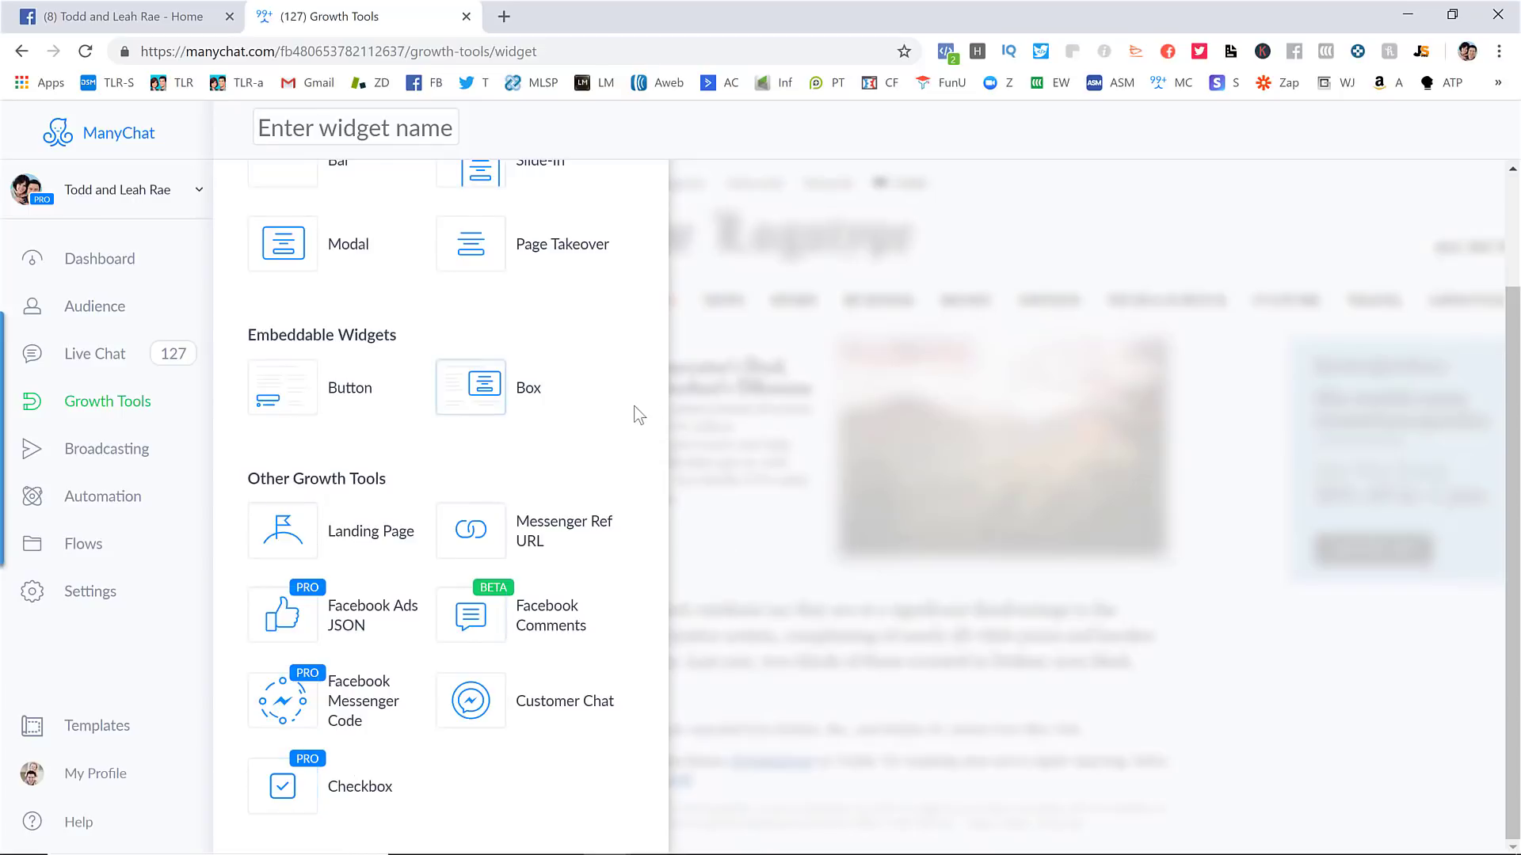
{"action": "scroll", "coordinate": [638, 414], "scroll_direction": "up", "scroll_amount": 2}
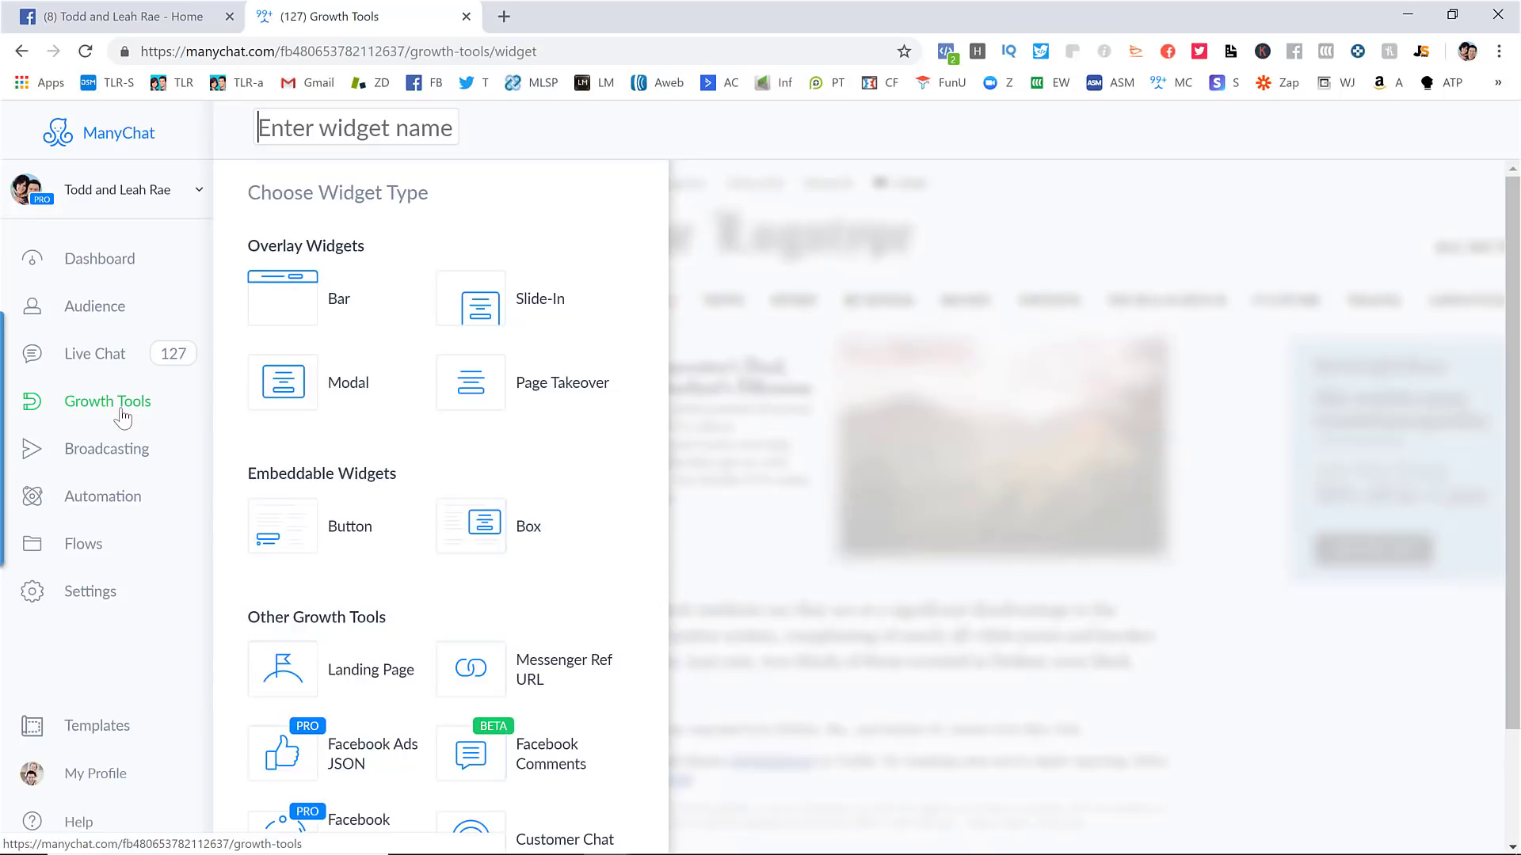
Step: Open Sequences under Automation to list the six sequences with subscribers, open rate and CTR
{"action": "left_click", "coordinate": [120, 502]}
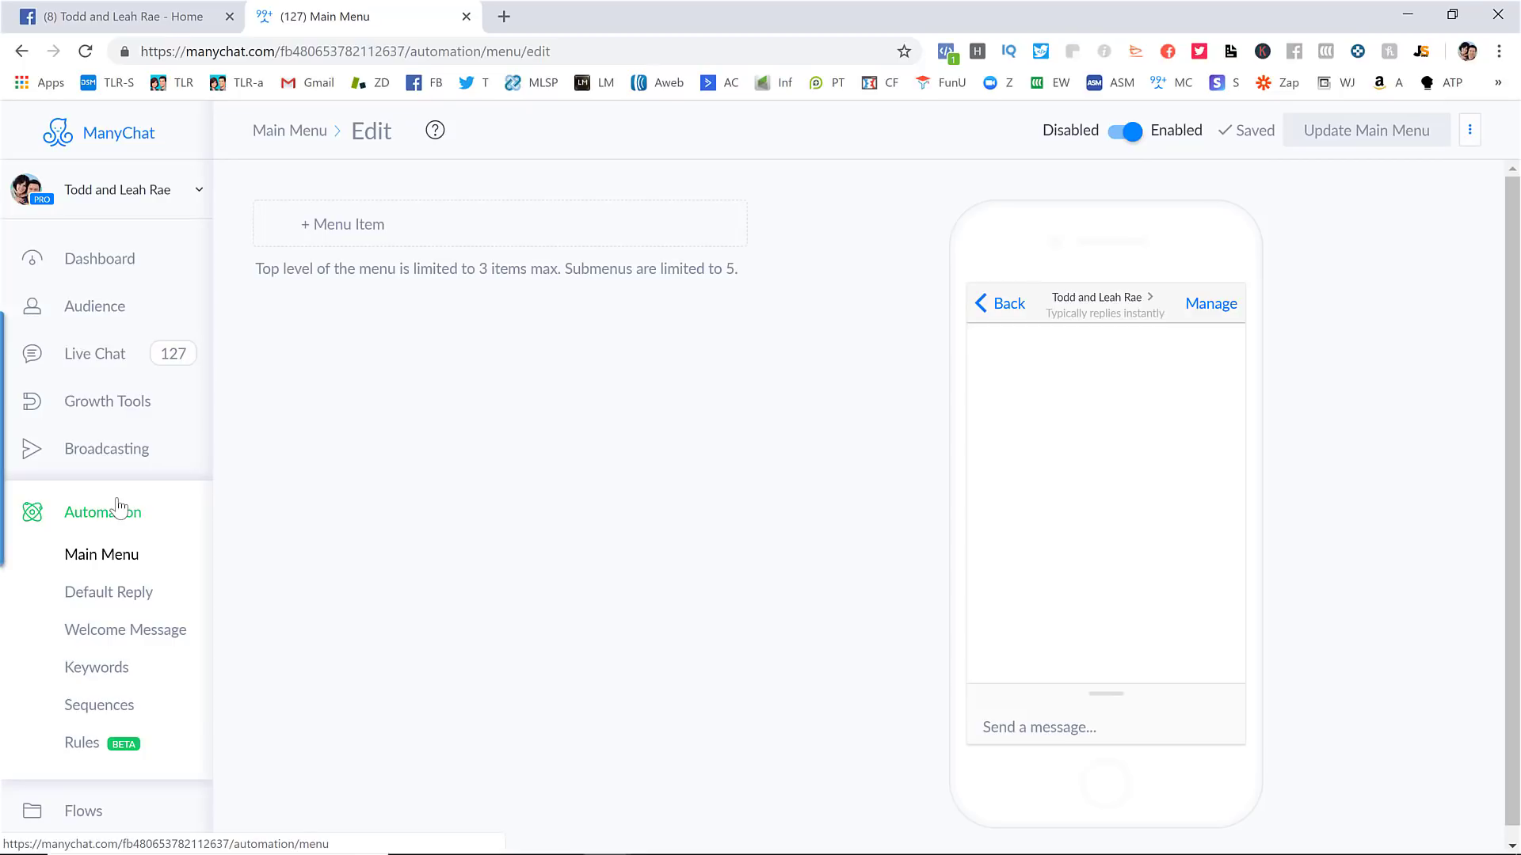
{"action": "left_click", "coordinate": [88, 705]}
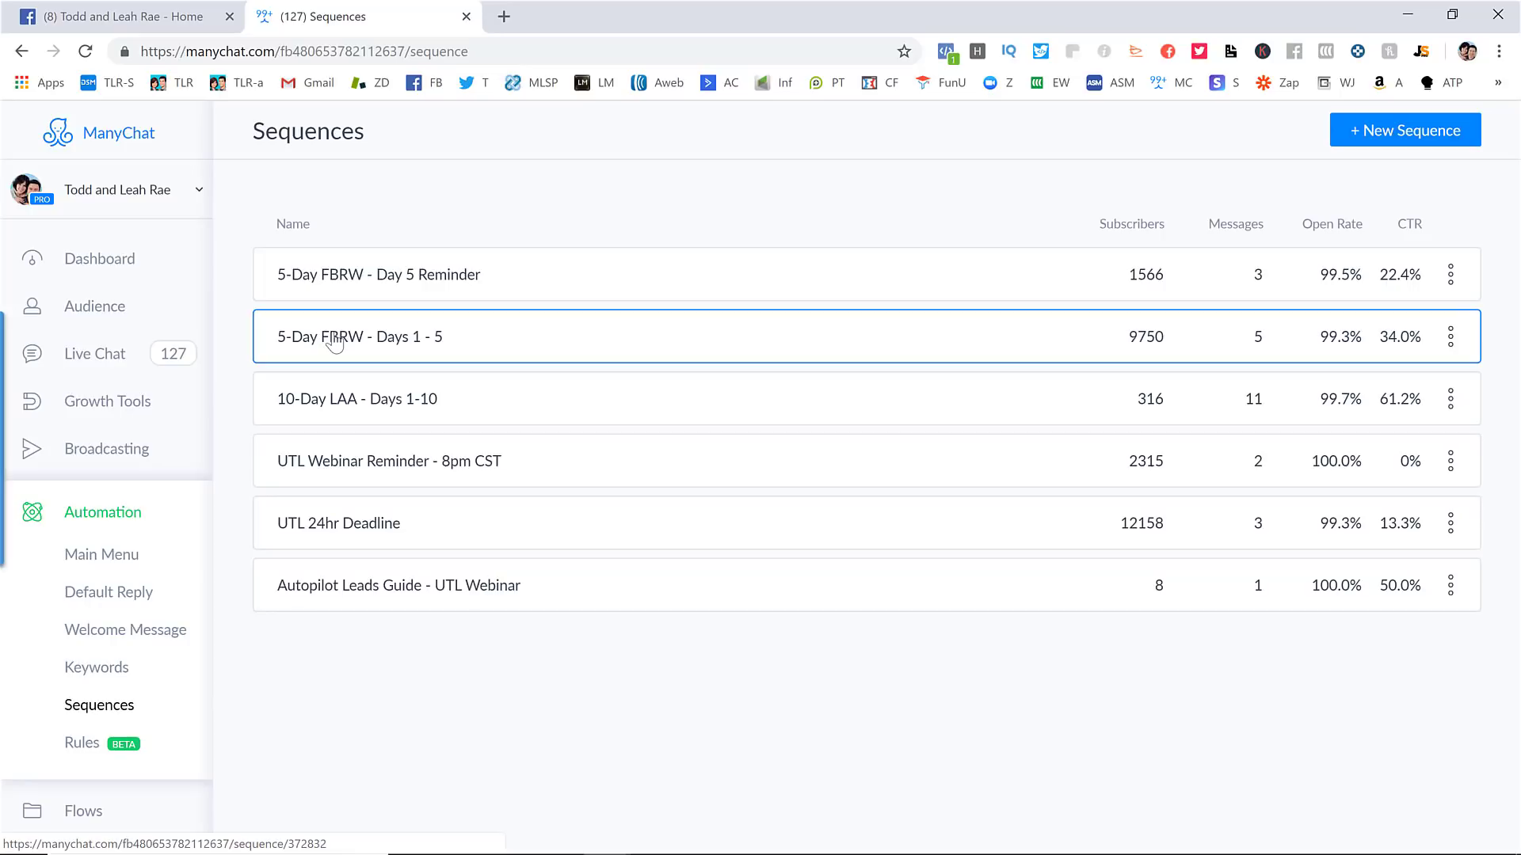
{"action": "left_click", "coordinate": [334, 342]}
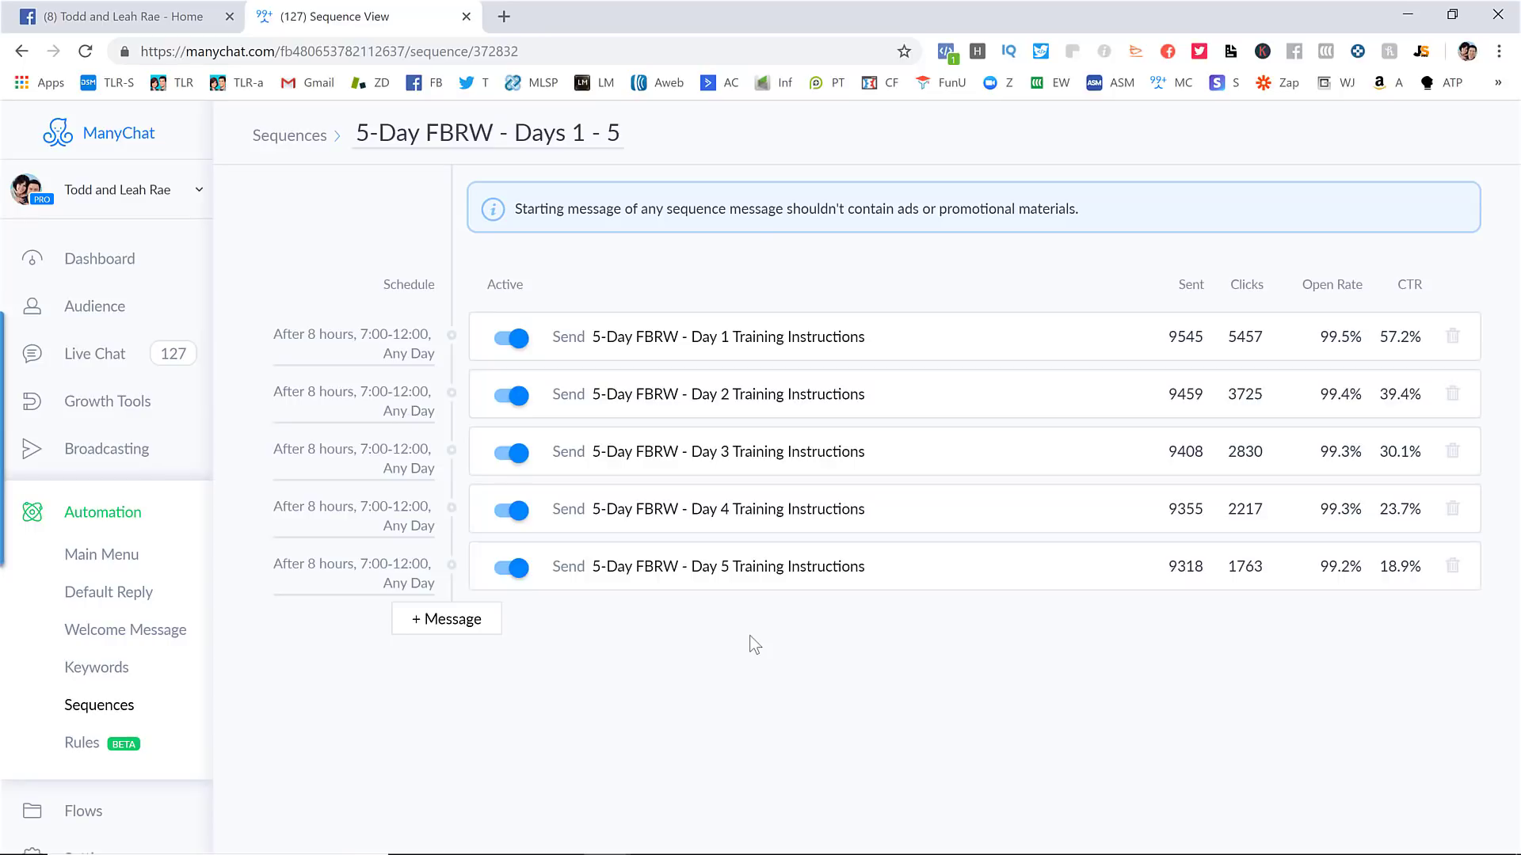
{"action": "left_click", "coordinate": [76, 715]}
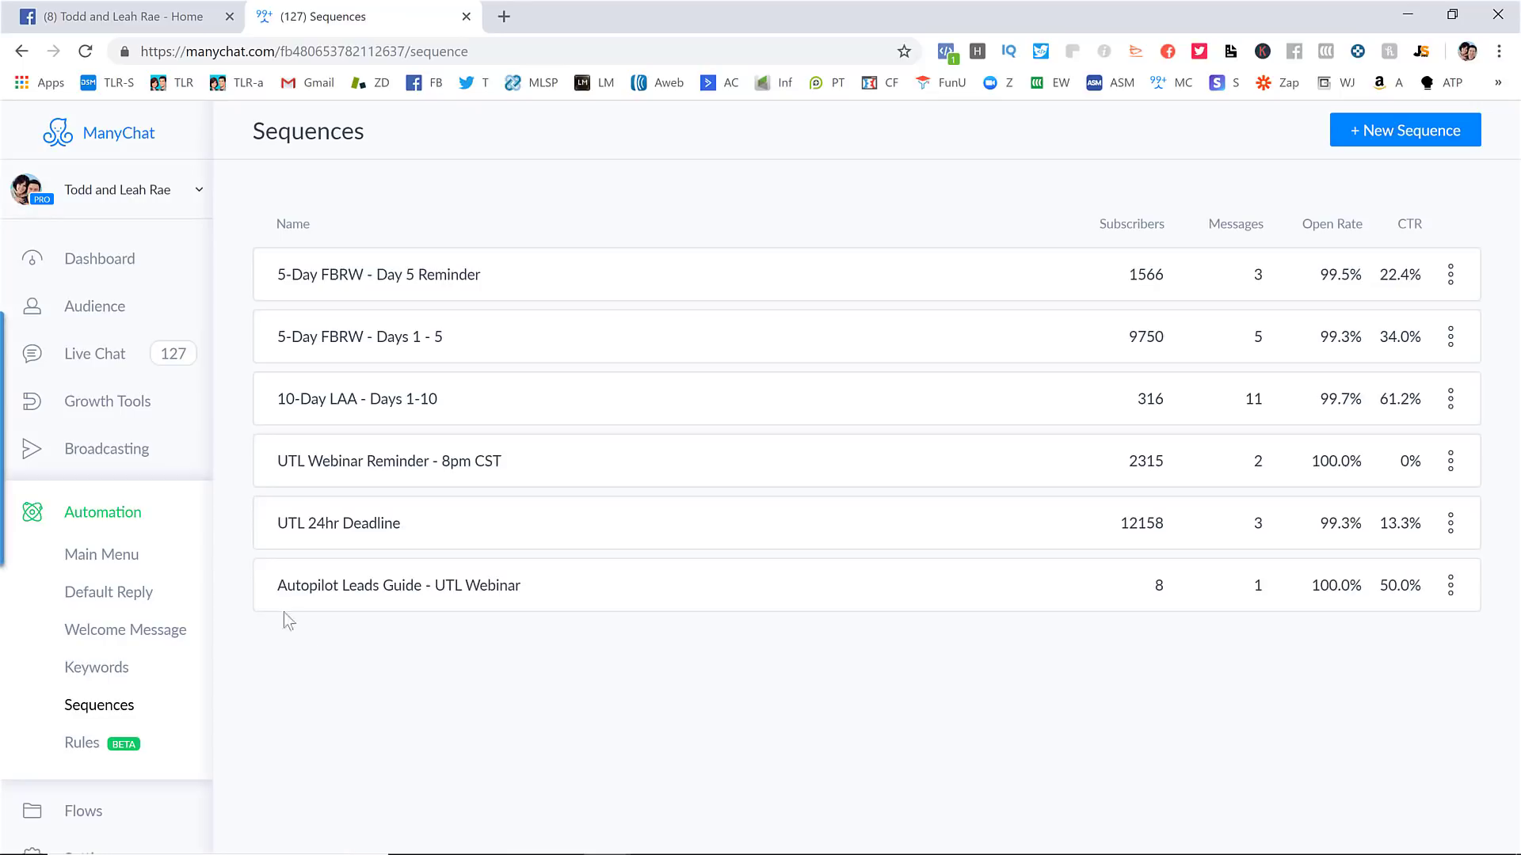
{"action": "left_click", "coordinate": [325, 532]}
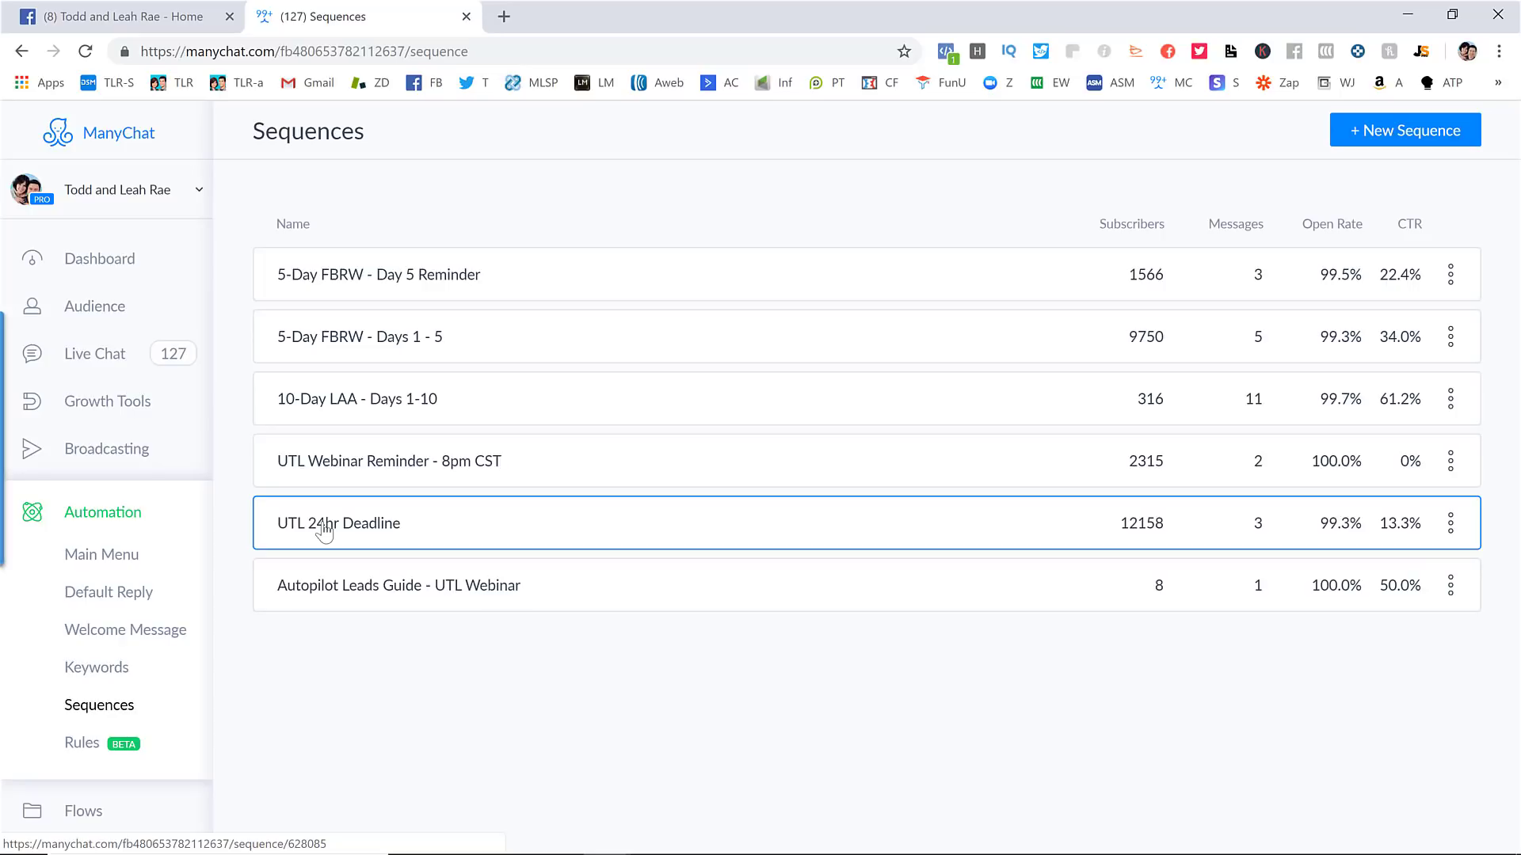
Step: Review the thanks, thank you, cheers keyword rule and its Message is thanks reply, then return to Keywords
{"action": "left_click", "coordinate": [112, 670]}
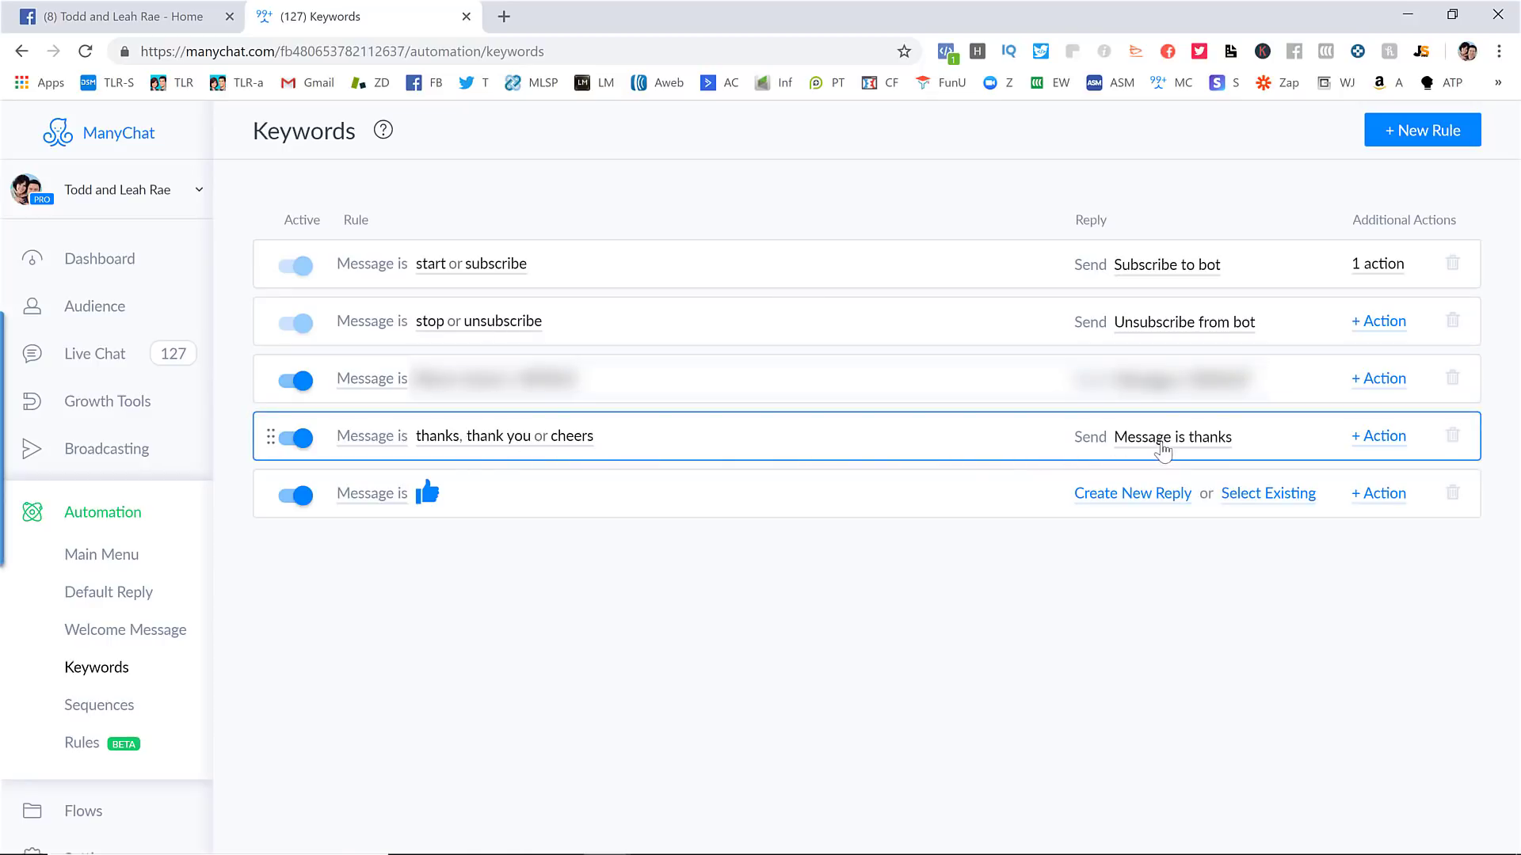
{"action": "left_click", "coordinate": [589, 443]}
{"action": "left_click", "coordinate": [1025, 631]}
{"action": "left_click", "coordinate": [1211, 445]}
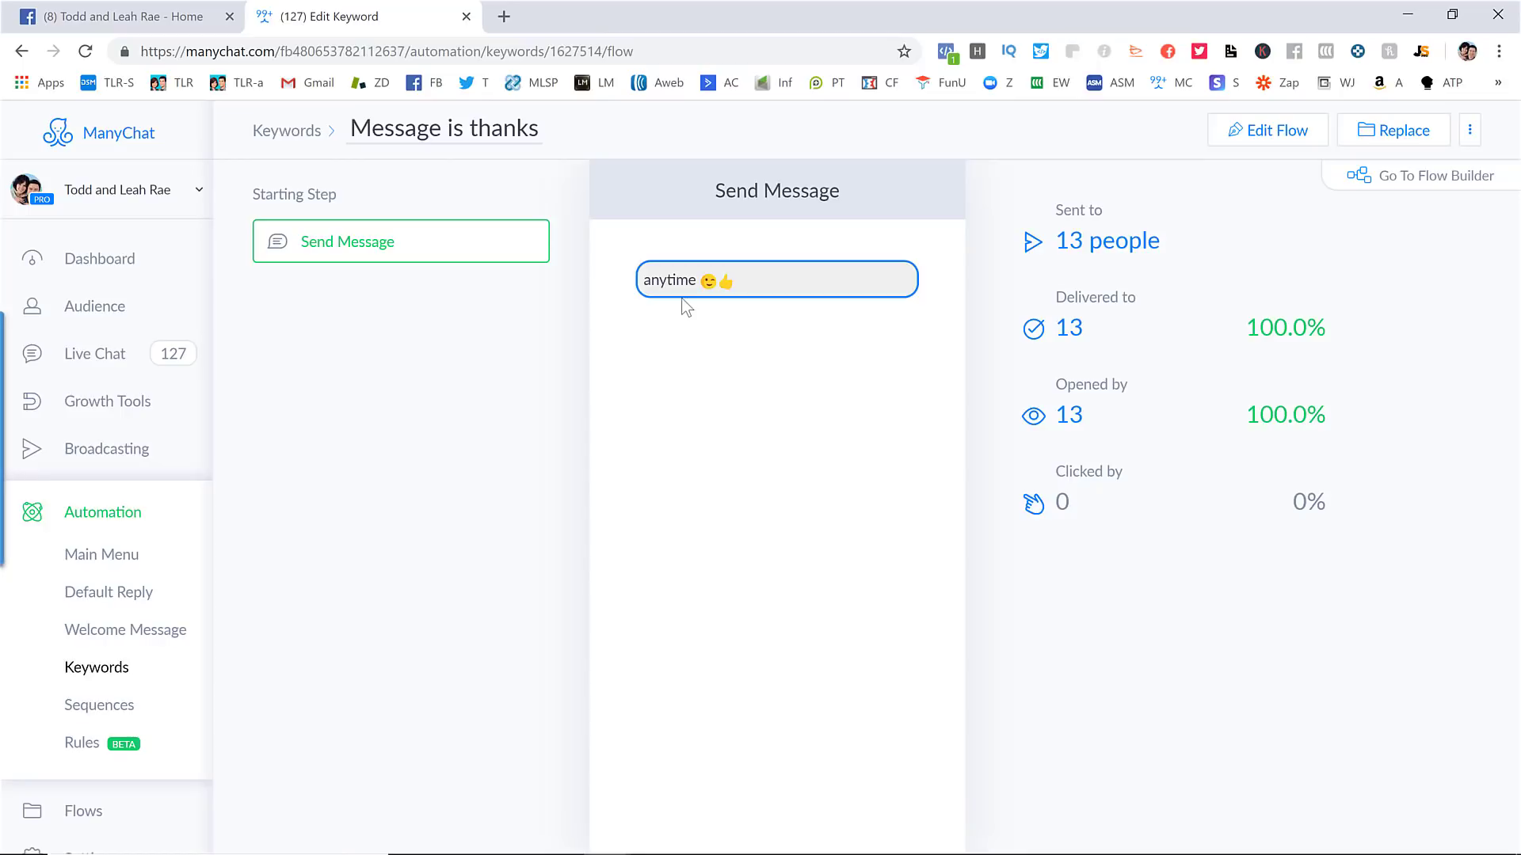
{"action": "left_click", "coordinate": [290, 135]}
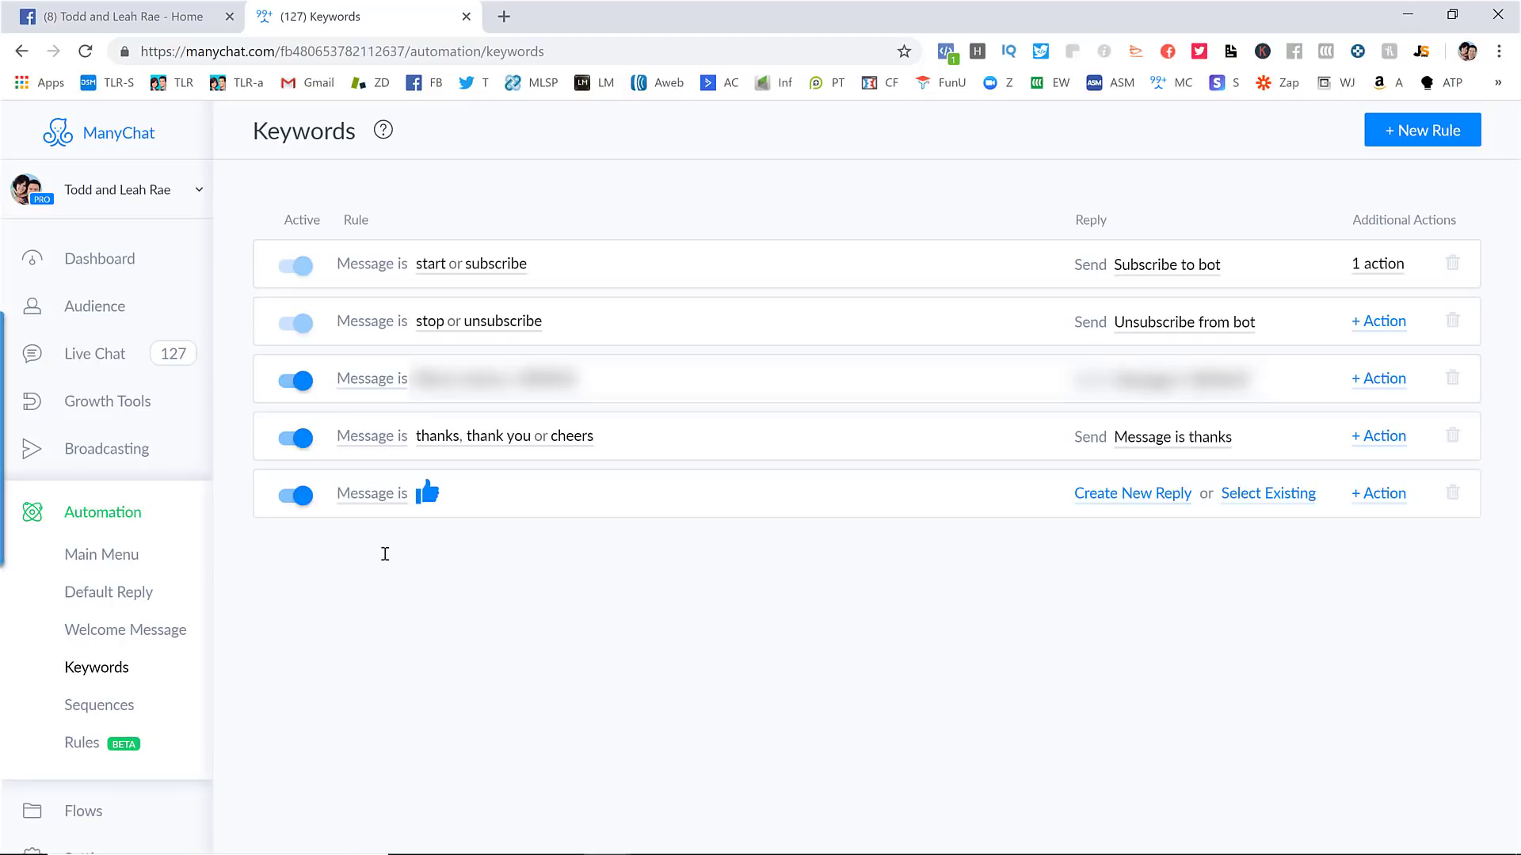
Step: Inspect the thumbs-up rule's match conditions, then close the condition dropdown
{"action": "left_click", "coordinate": [398, 496]}
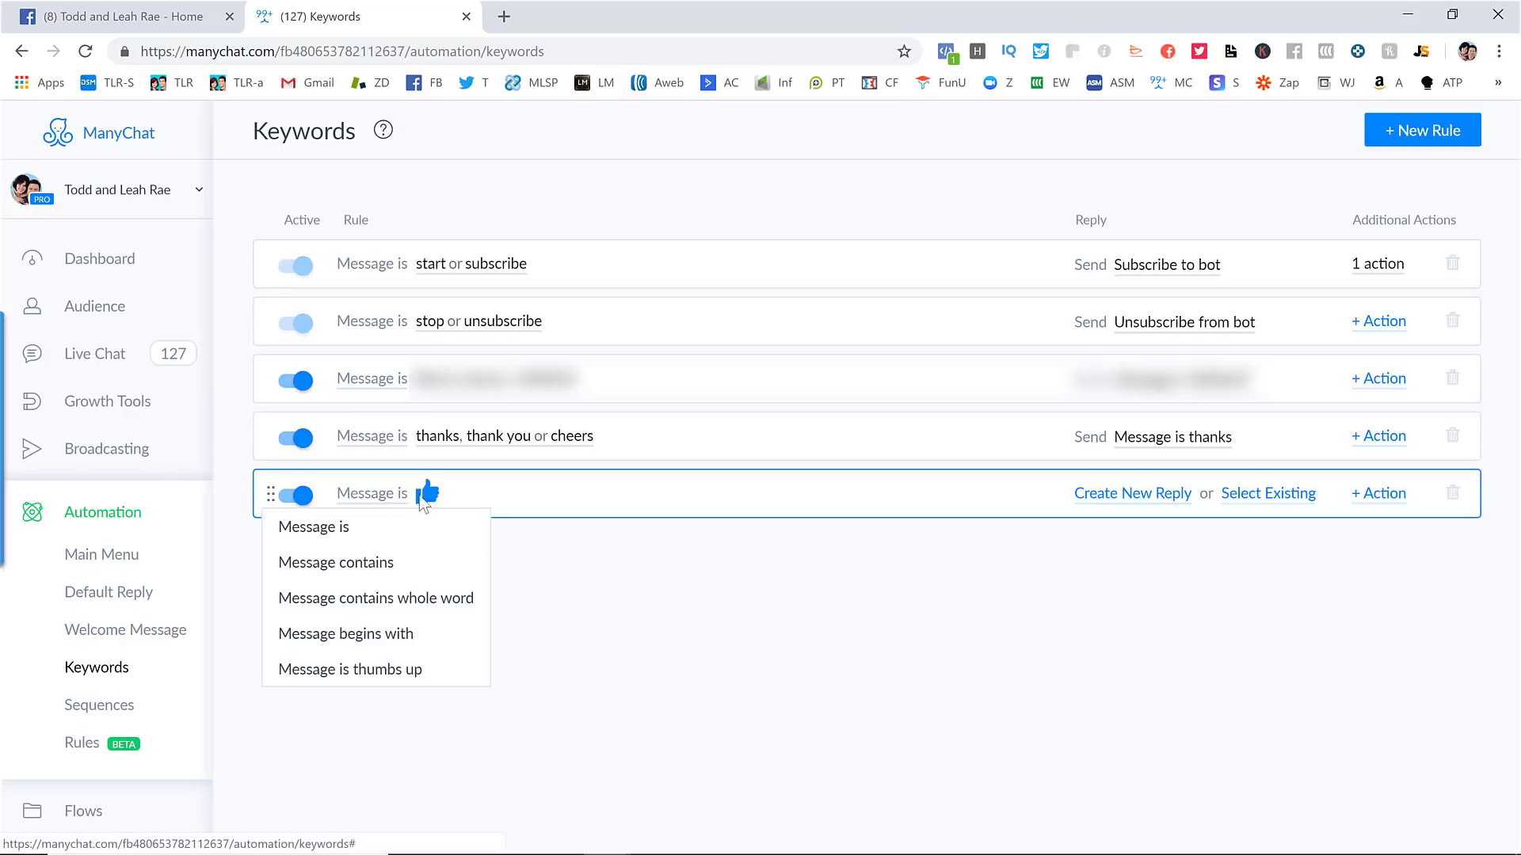
{"action": "left_click", "coordinate": [853, 553]}
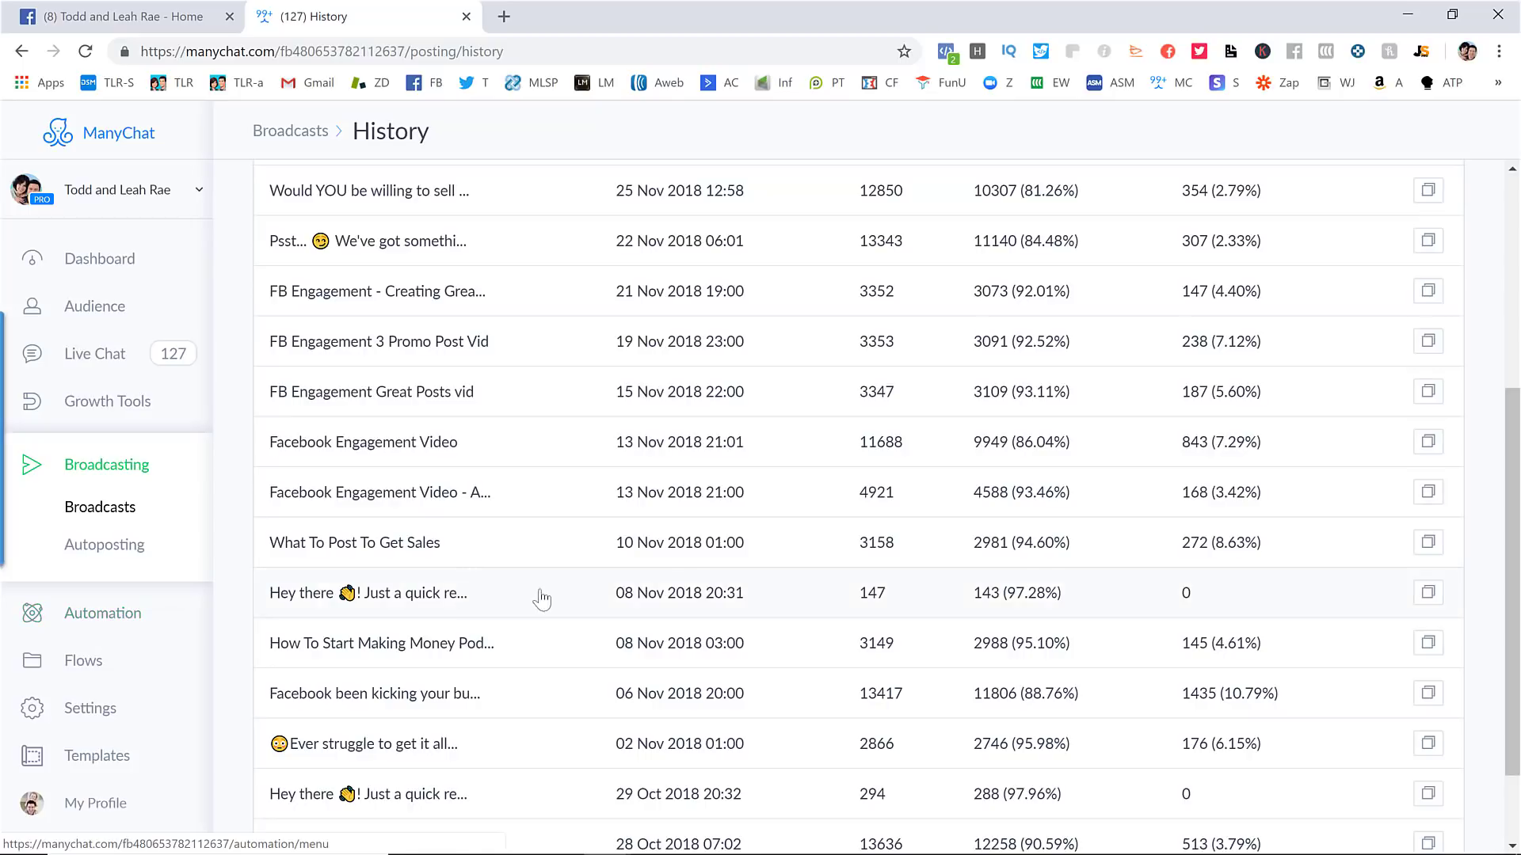
{"action": "left_click", "coordinate": [434, 697]}
{"action": "right_click", "coordinate": [434, 697]}
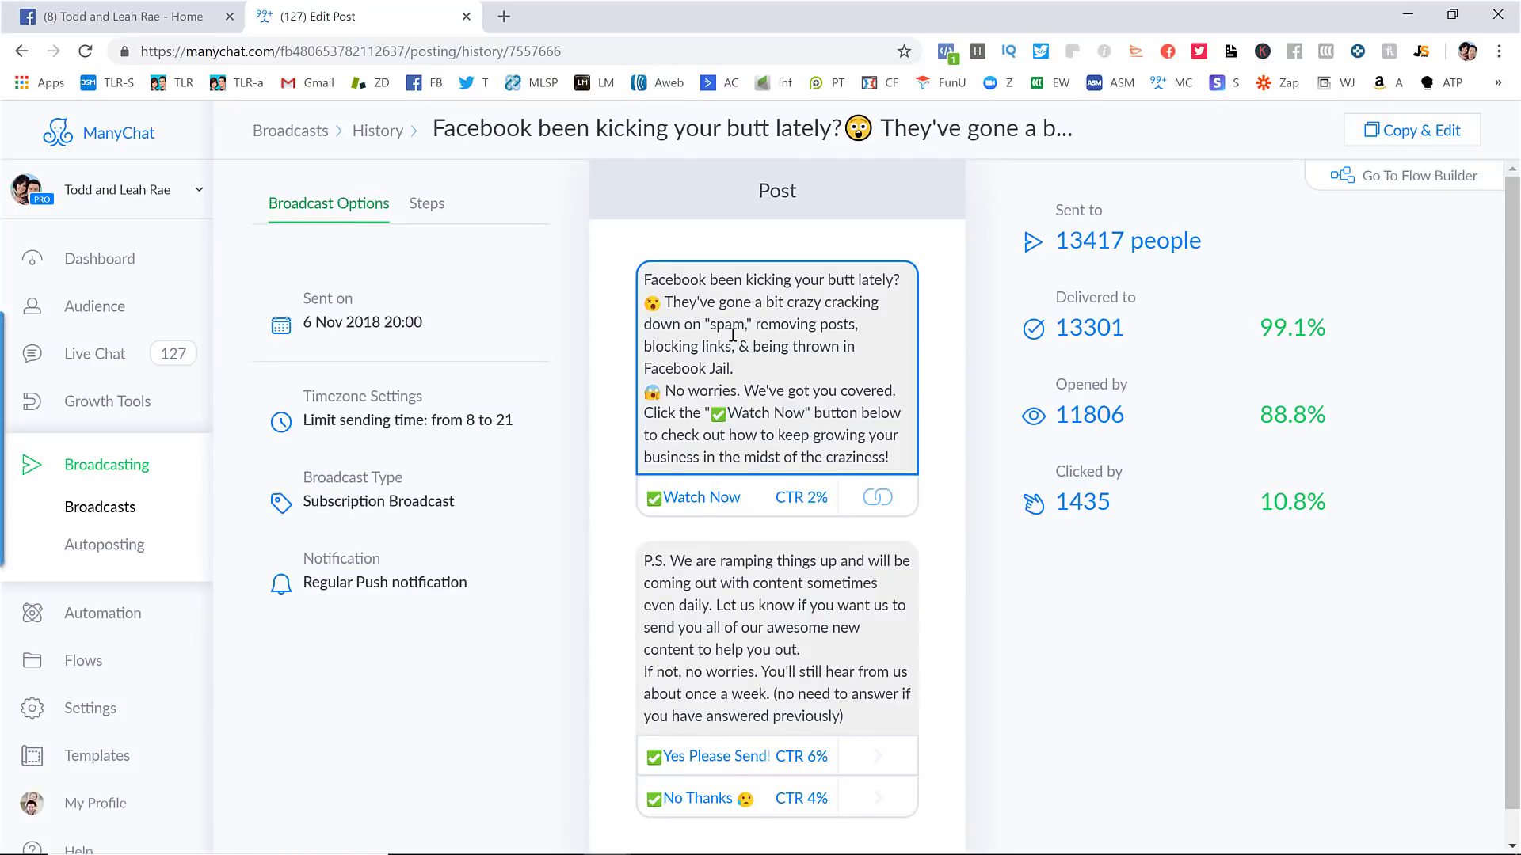
{"action": "left_click_drag", "start_coordinate": [732, 413], "coordinate": [816, 414]}
{"action": "left_click", "coordinate": [827, 416]}
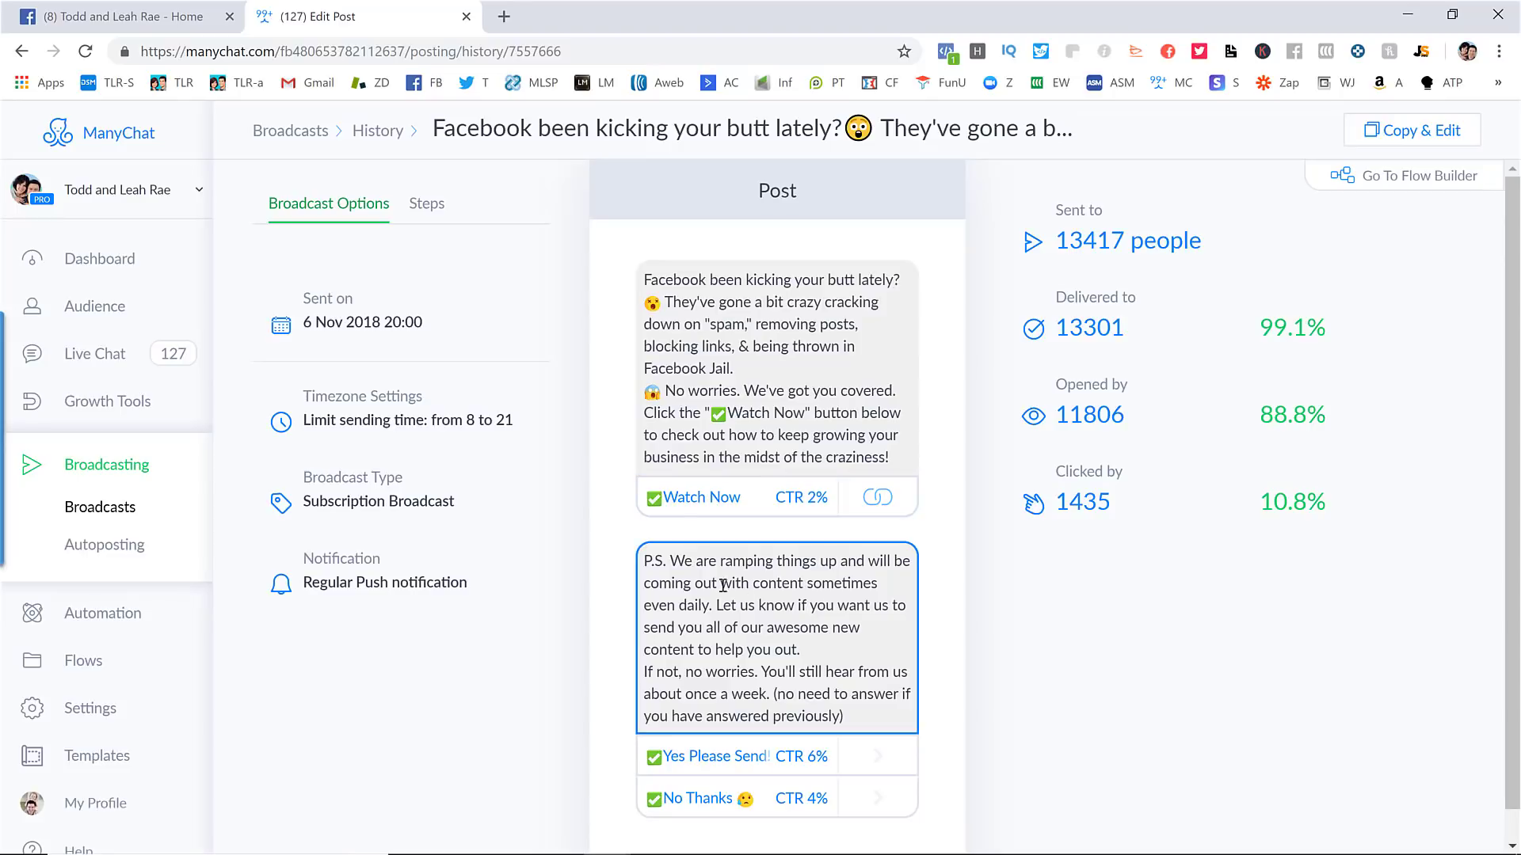
{"action": "left_click_drag", "start_coordinate": [674, 564], "coordinate": [867, 727]}
{"action": "left_click", "coordinate": [860, 711]}
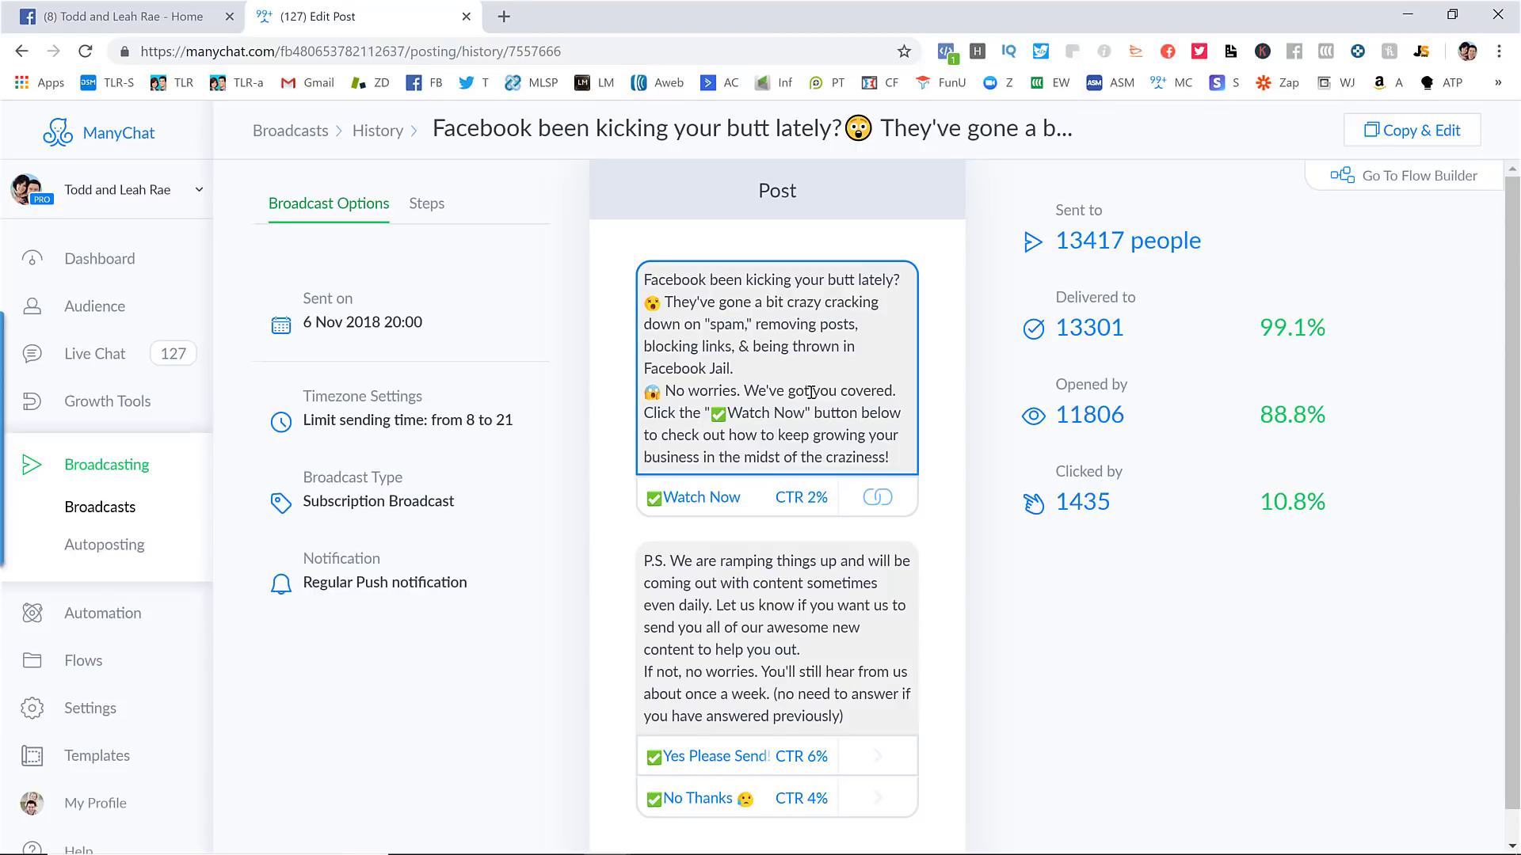
{"action": "key", "text": "alt+Left"}
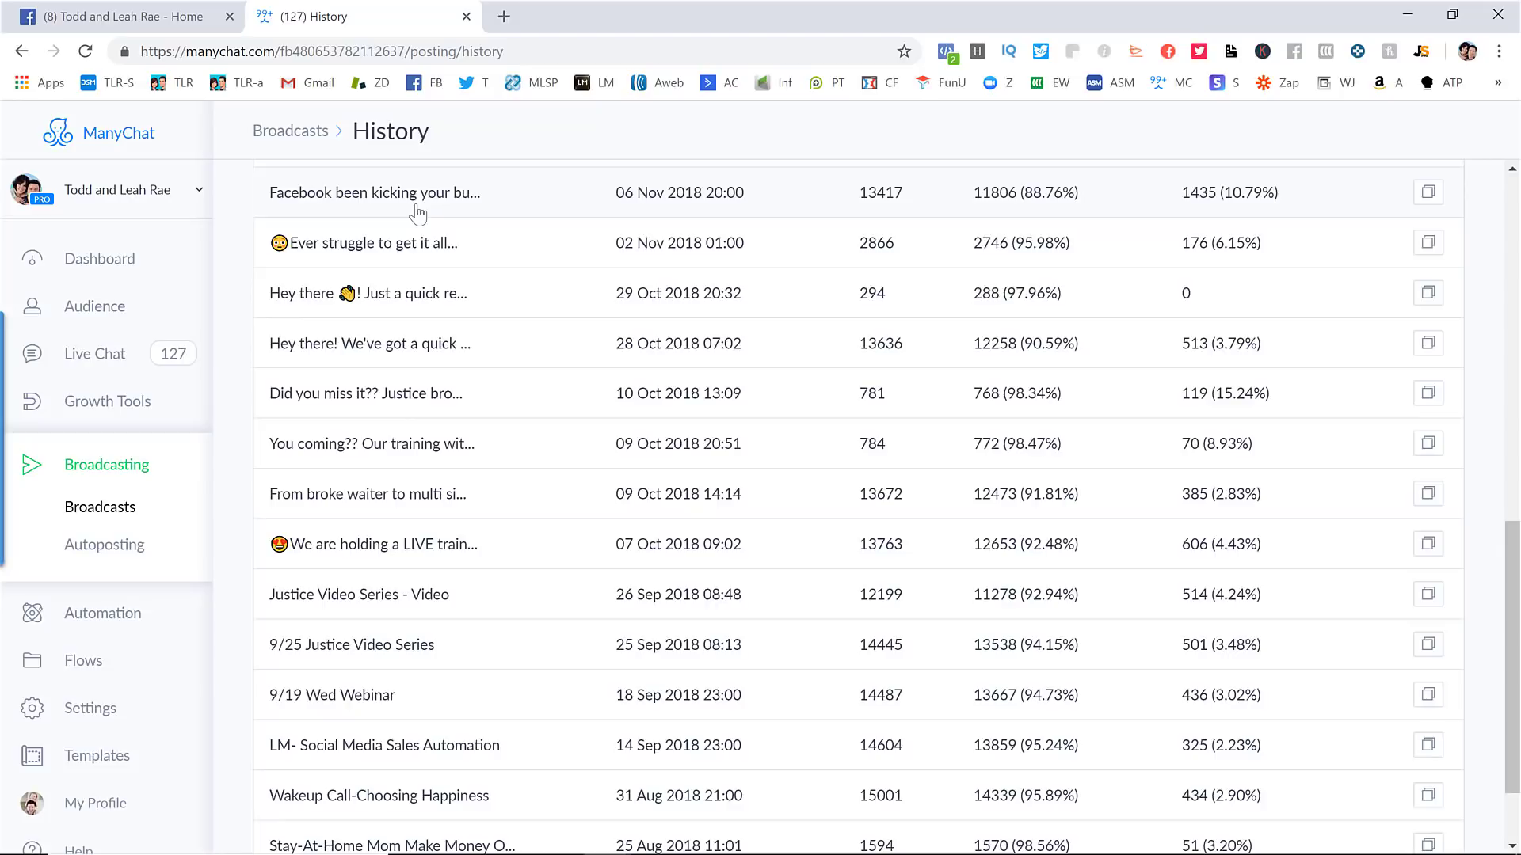
Step: Point out the open and click figures for past broadcasts in the History list
{"action": "left_click", "coordinate": [1043, 205]}
{"action": "left_click", "coordinate": [1039, 238]}
{"action": "left_click", "coordinate": [1024, 295]}
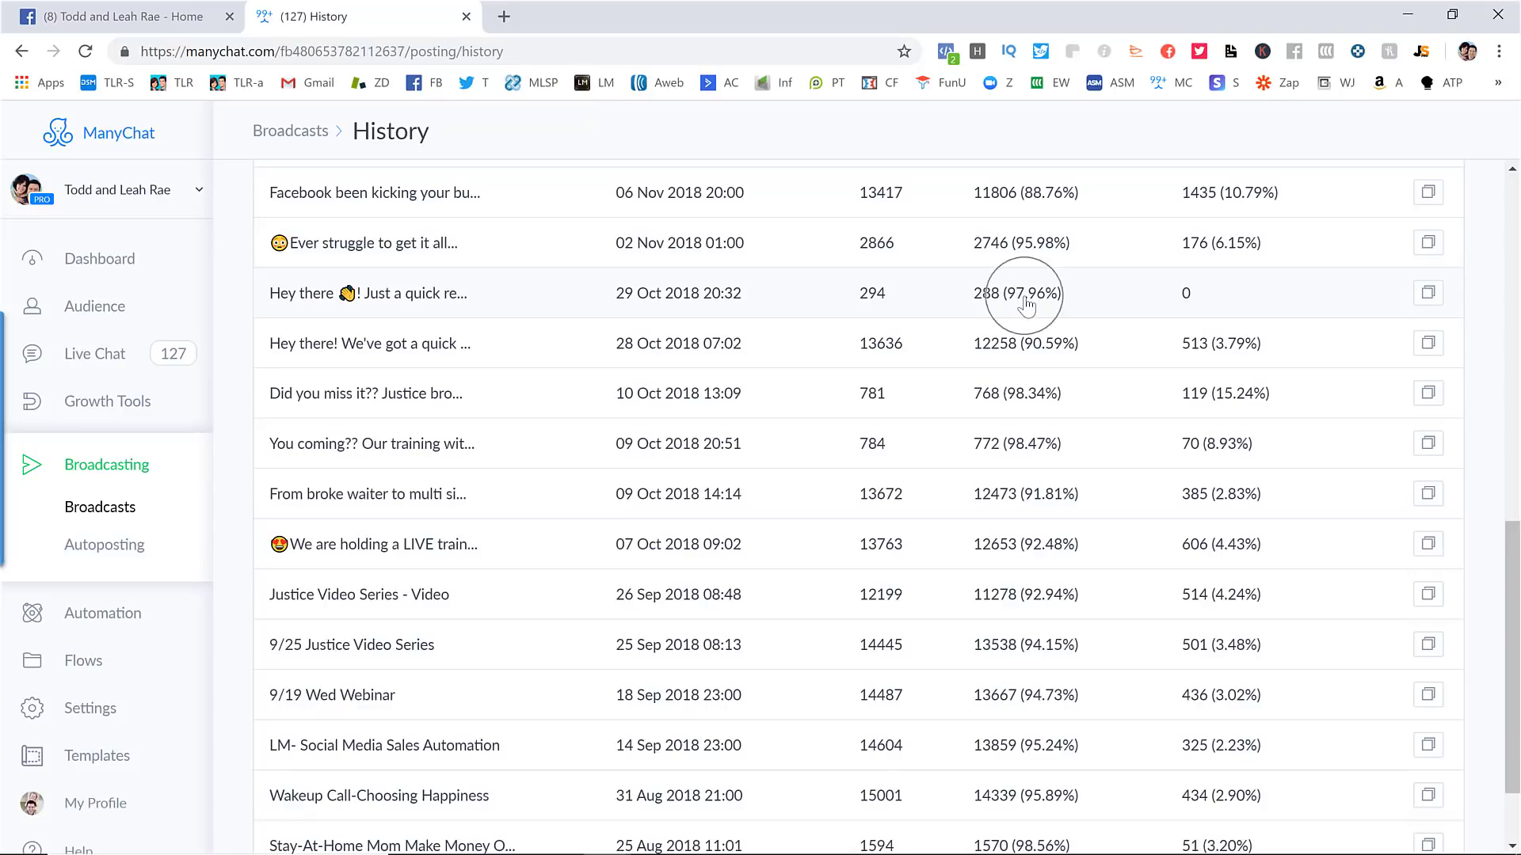
{"action": "left_click", "coordinate": [1053, 342]}
{"action": "left_click", "coordinate": [1050, 341]}
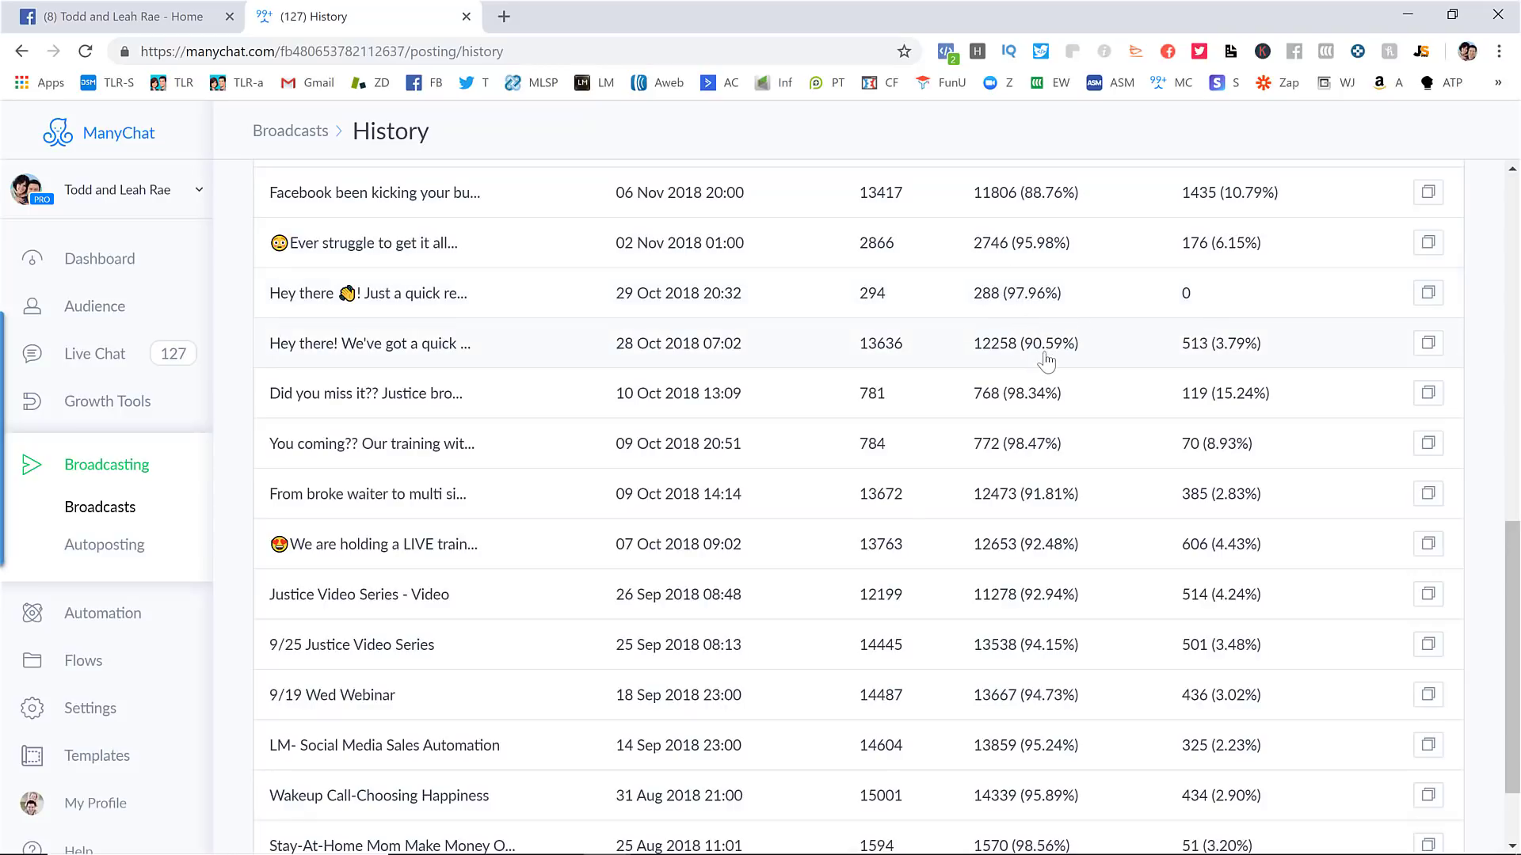
{"action": "left_click", "coordinate": [1050, 349]}
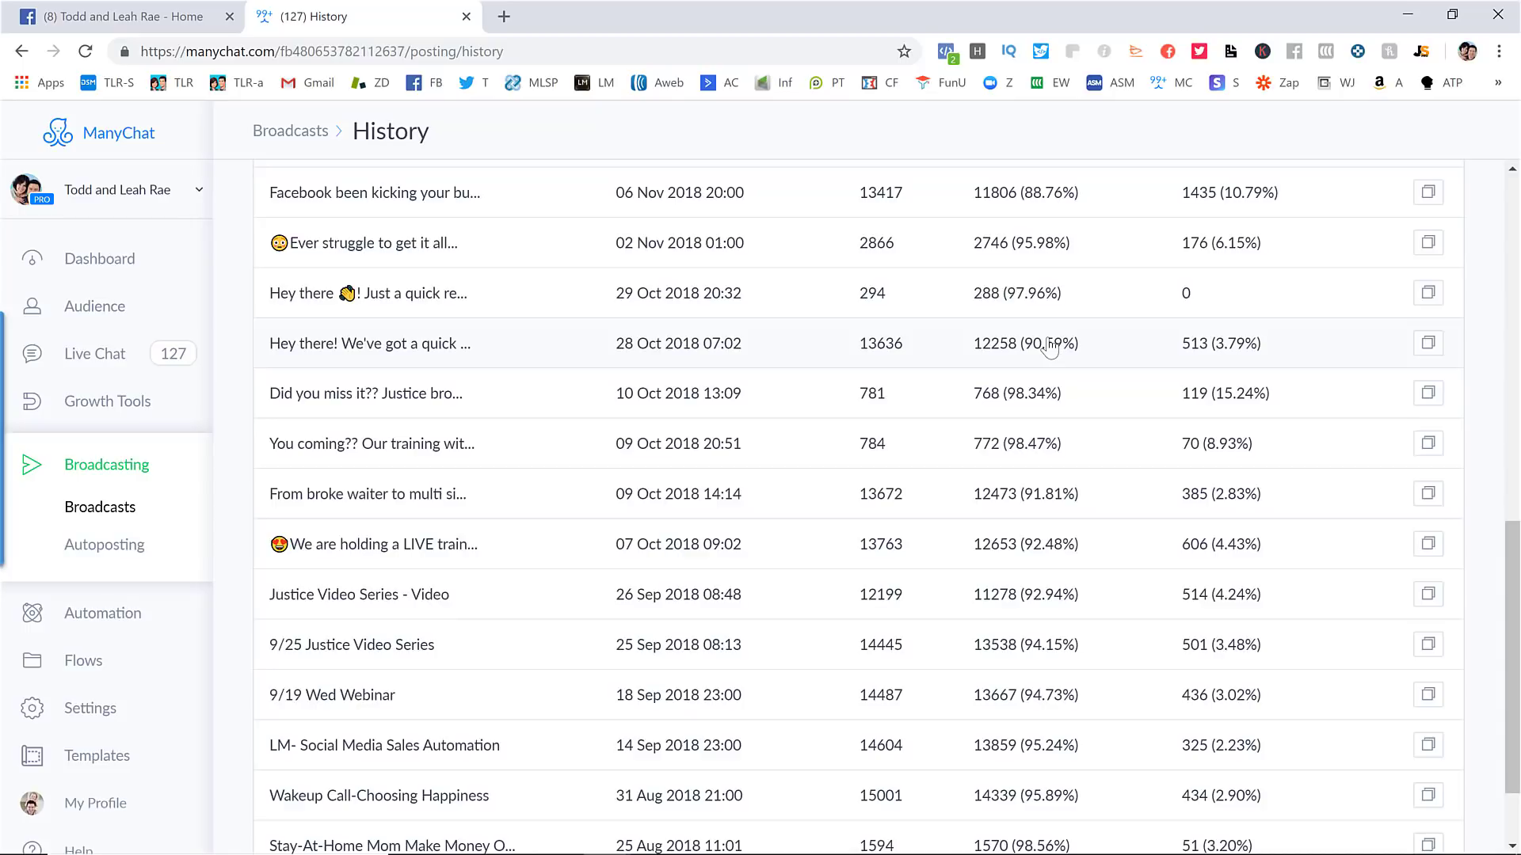